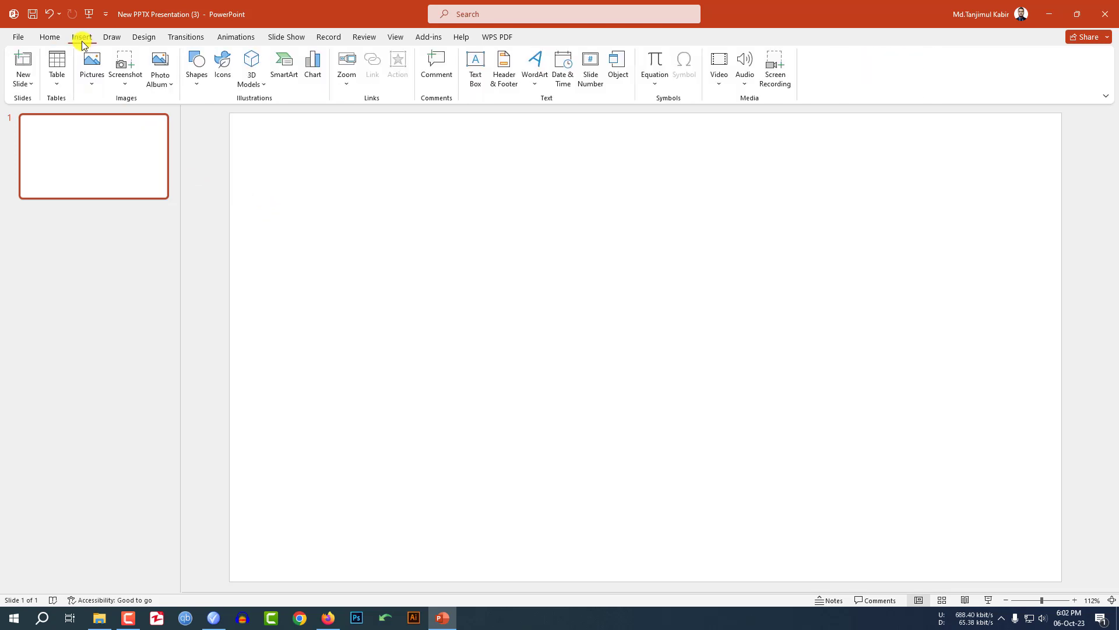
# Step: Draw a text box on the left of the slide and type the letter A
pyautogui.click(198, 87)
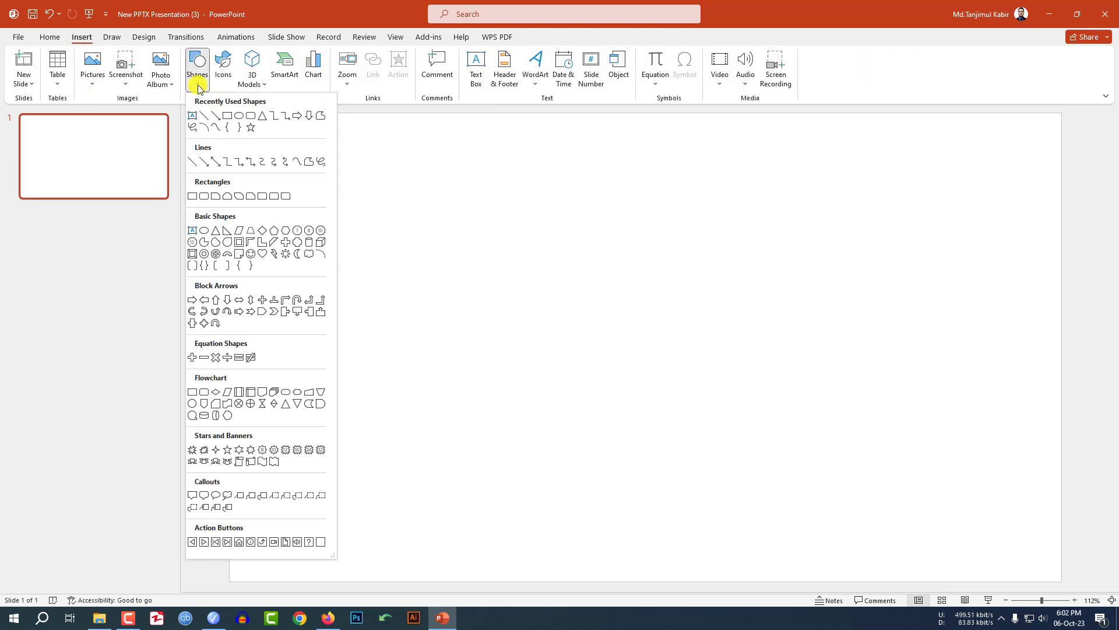
pyautogui.click(193, 117)
pyautogui.moveTo(269, 255); pyautogui.dragTo(384, 369)
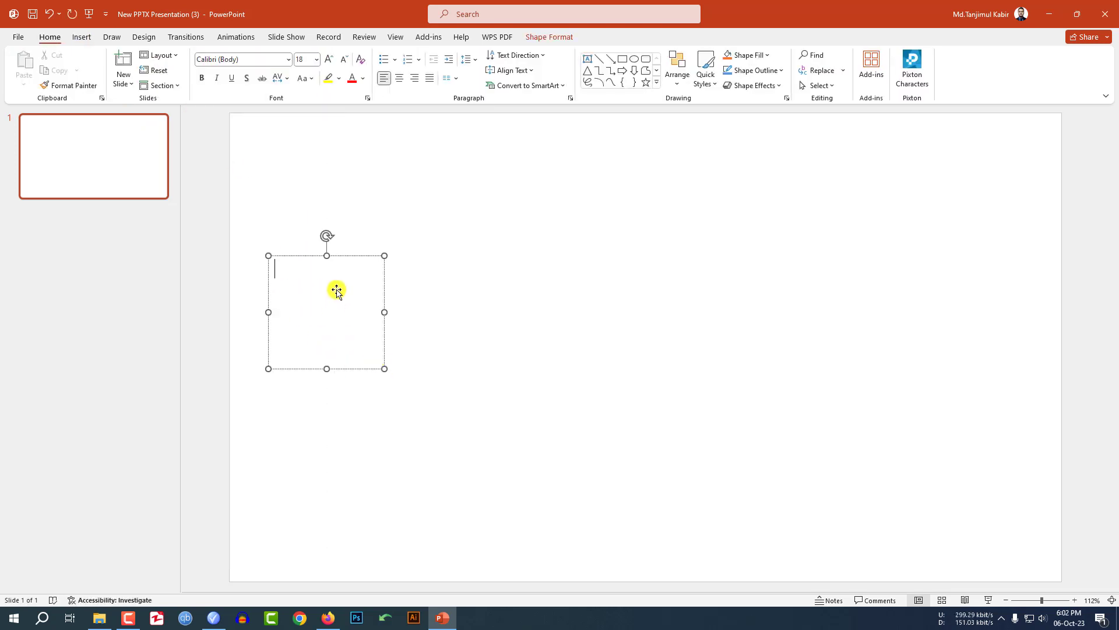
pyautogui.write('A')
# Step: Format the letter A in Fortune font at 239 pt
pyautogui.hotkey('ctrl', 'a')
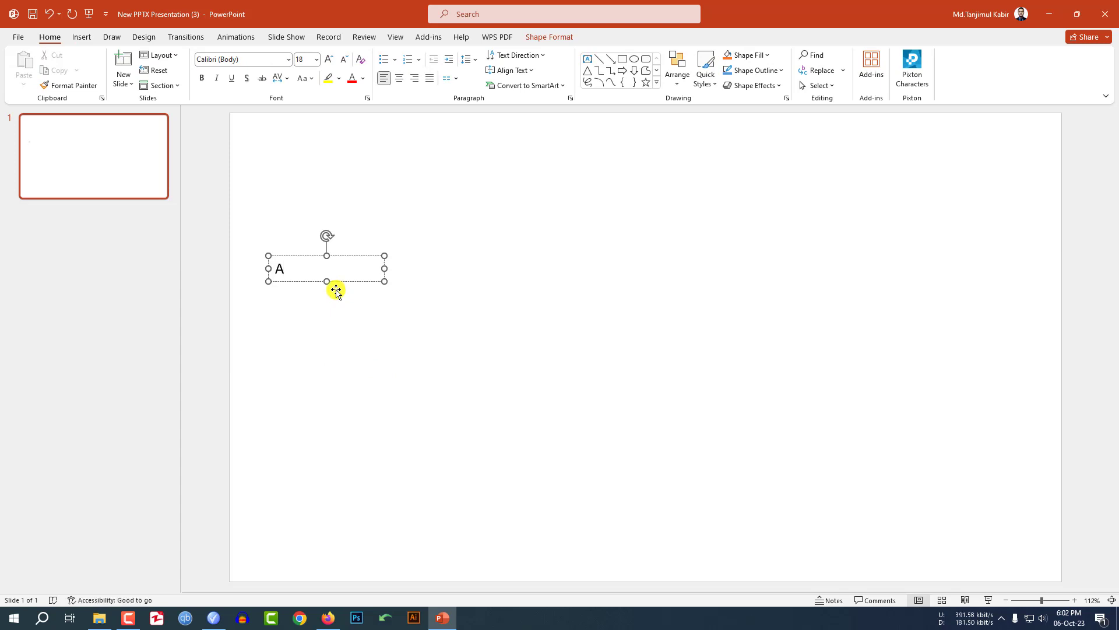
pyautogui.write('Fortune')
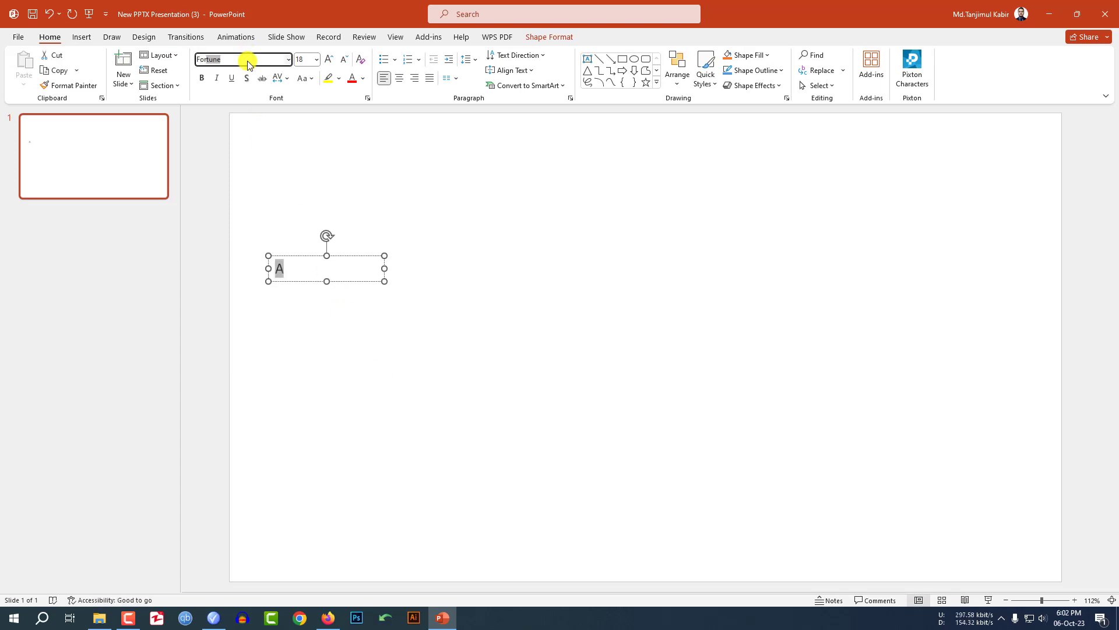
pyautogui.press('Return')
pyautogui.click(316, 58)
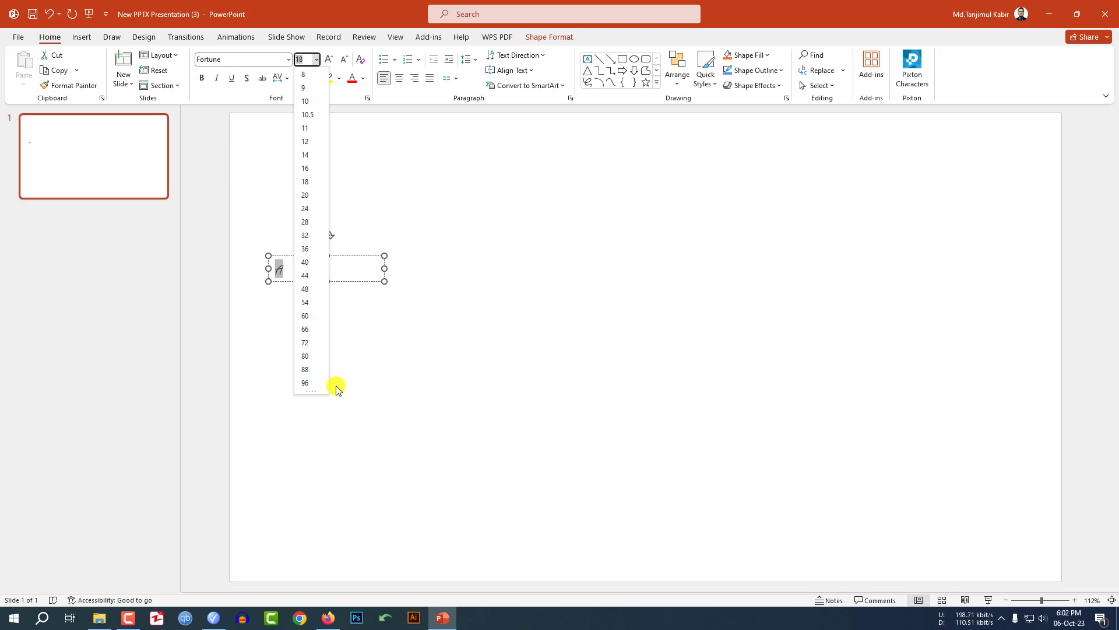
pyautogui.click(306, 383)
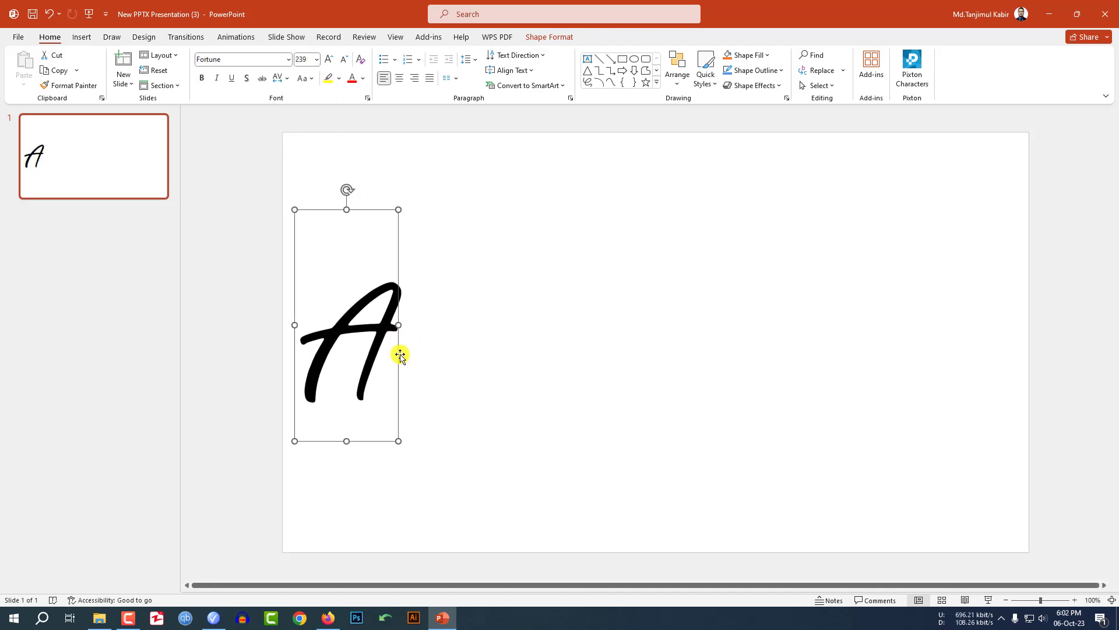
# Step: Duplicate the A box into E and S letters placed to its right
pyautogui.hotkey('ctrl', 'd')
pyautogui.moveTo(405, 355); pyautogui.dragTo(487, 355)
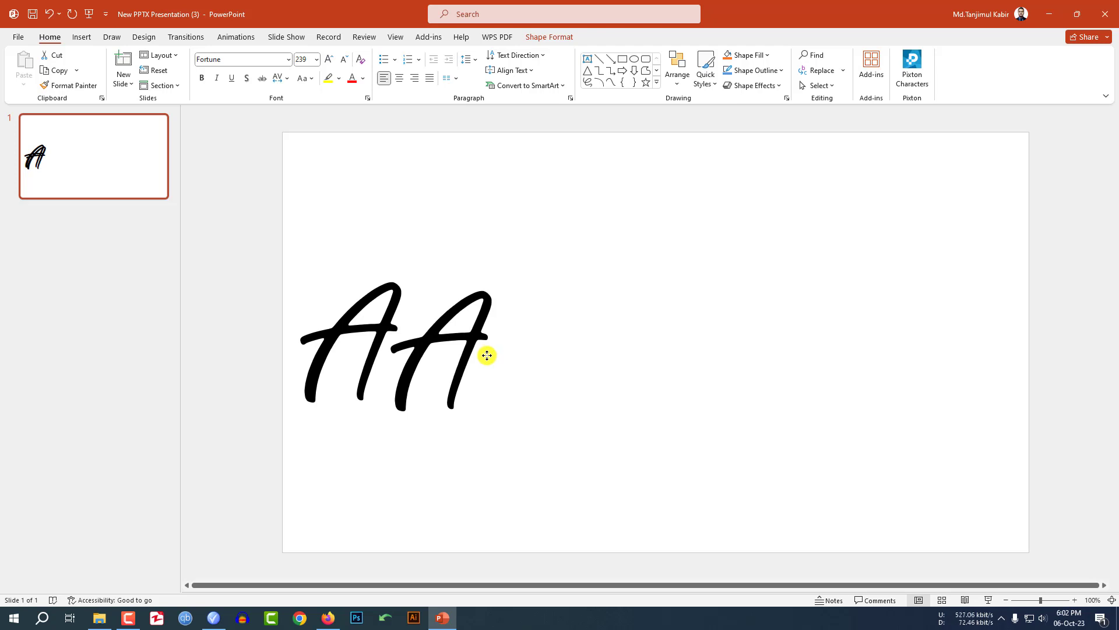
pyautogui.doubleClick(404, 364)
pyautogui.write('E')
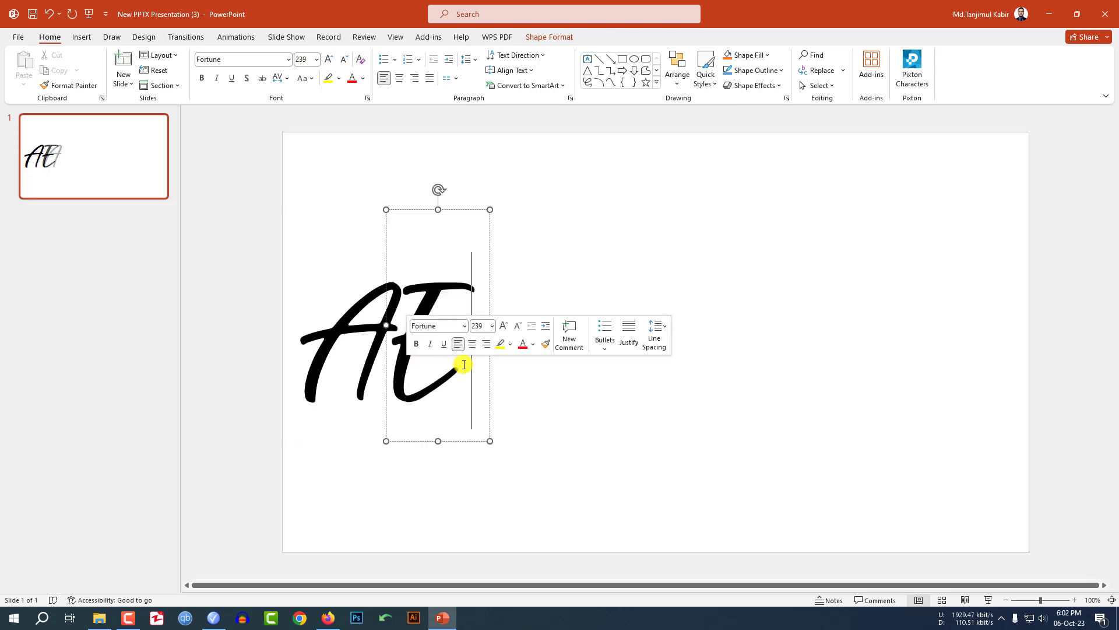
pyautogui.click(489, 375)
pyautogui.hotkey('ctrl', 'd')
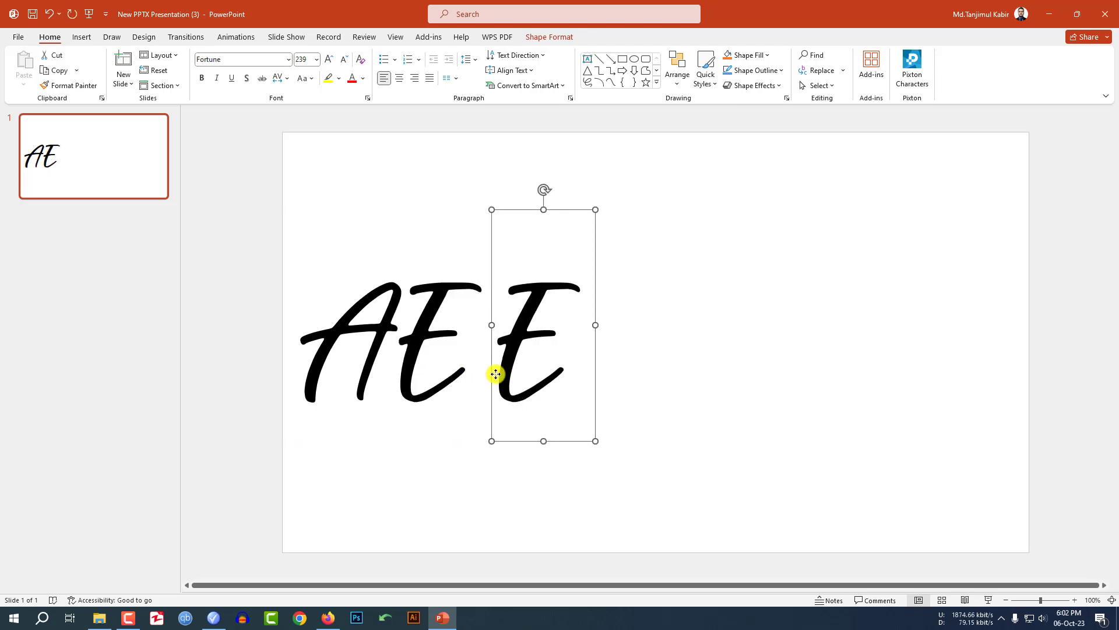
pyautogui.moveTo(552, 353); pyautogui.dragTo(486, 357)
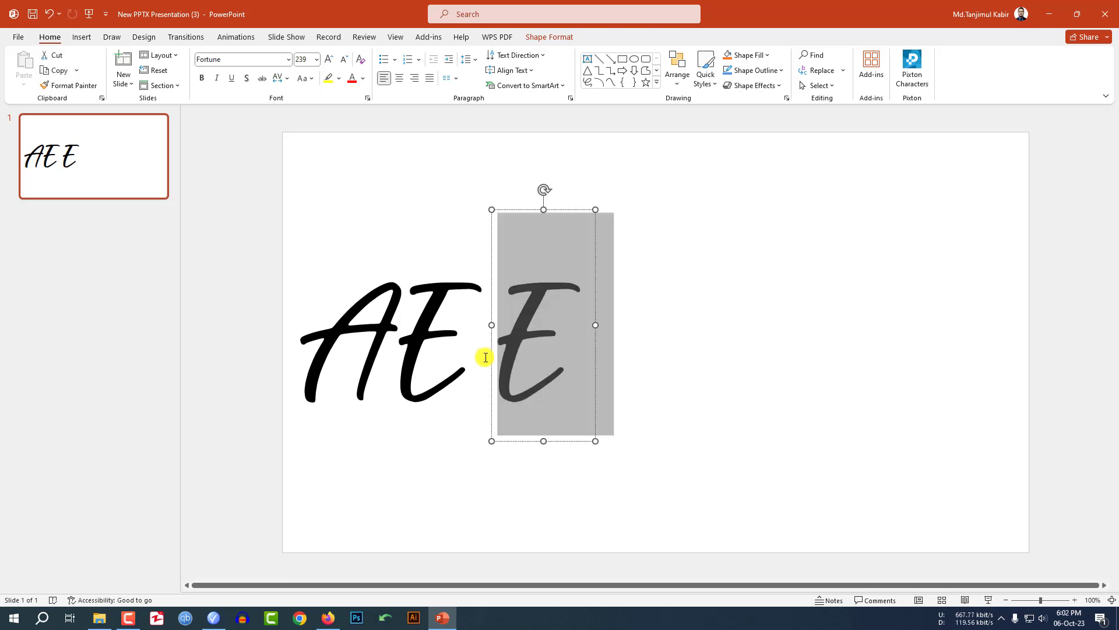
pyautogui.write('S')
# Step: Make the S and E letters bold
pyautogui.click(367, 356)
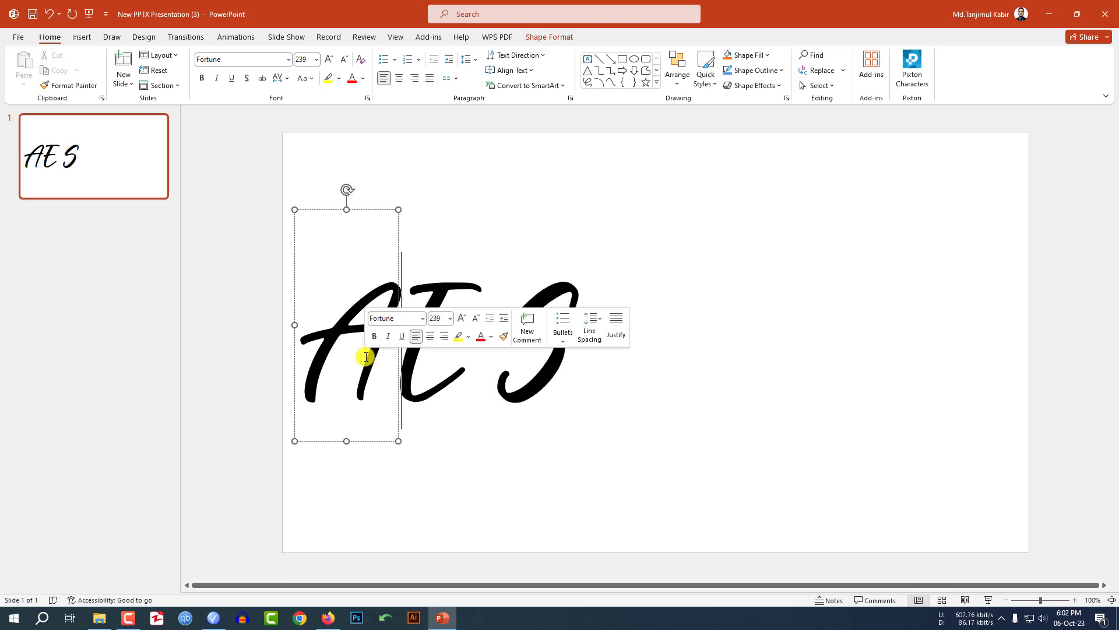
pyautogui.hotkey('ctrl', 'a')
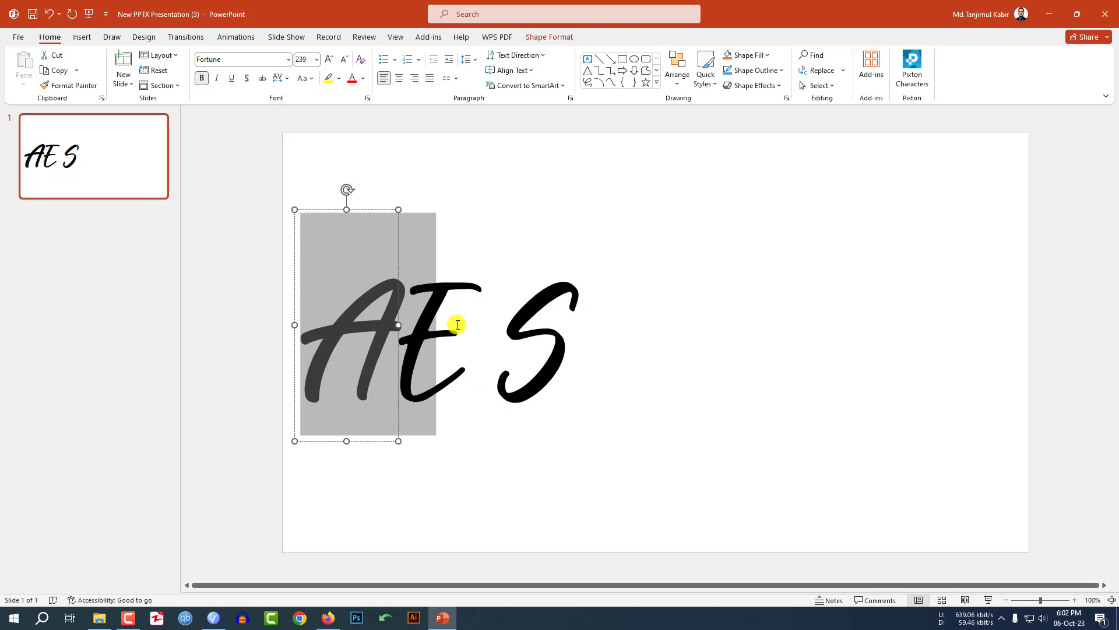
pyautogui.click(458, 321)
pyautogui.hotkey('ctrl', 'a')
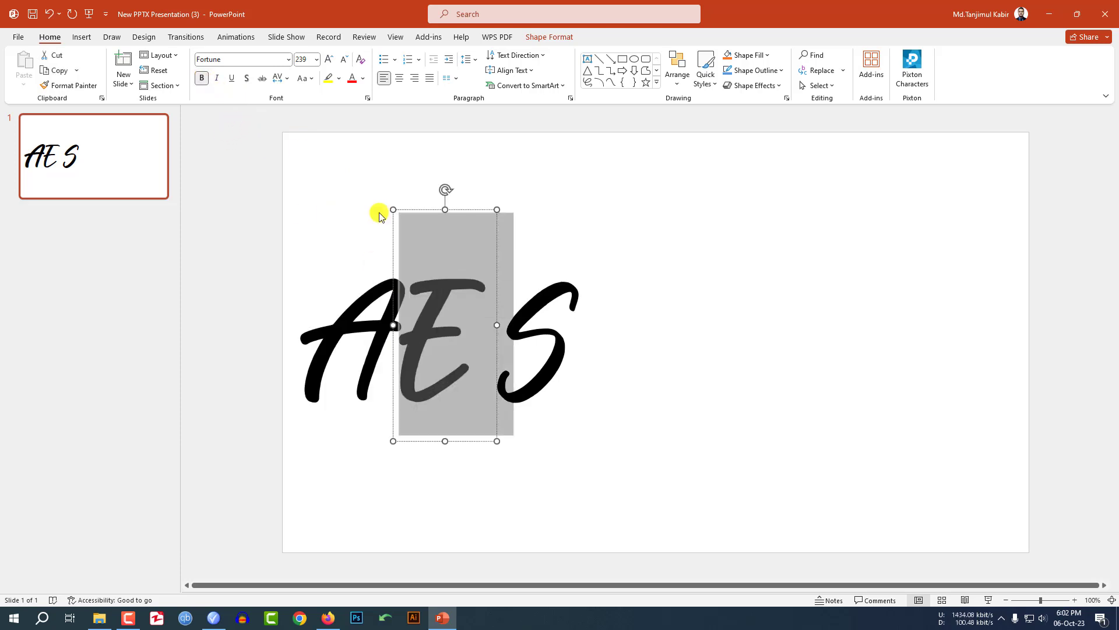
pyautogui.click(554, 354)
pyautogui.hotkey('ctrl', 'a')
pyautogui.click(197, 78)
pyautogui.click(470, 440)
pyautogui.hotkey('ctrl', 'b')
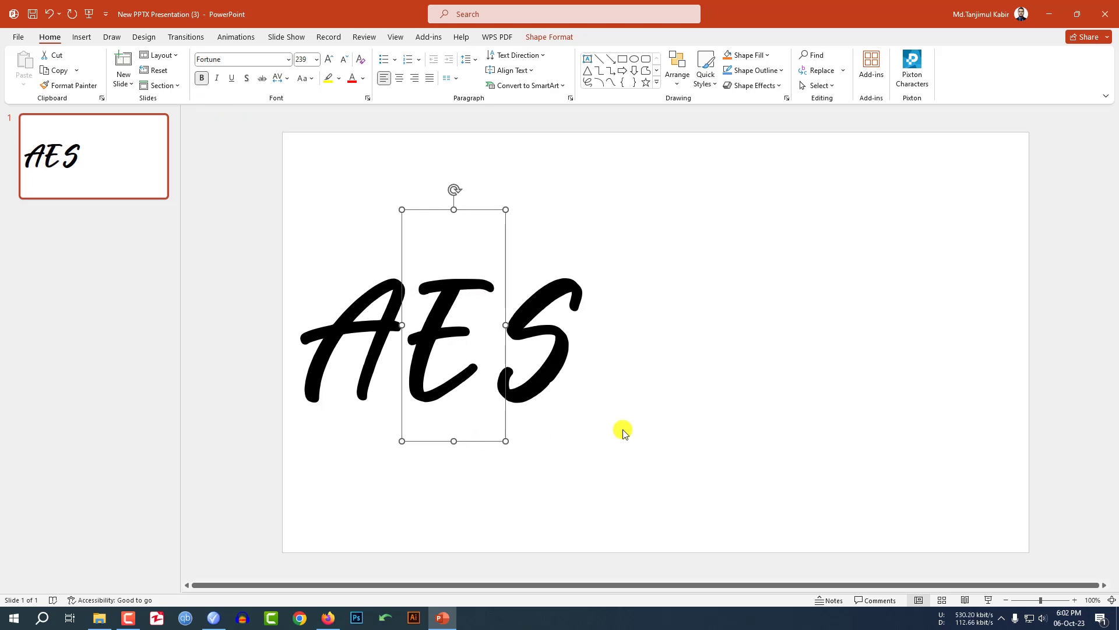
pyautogui.click(588, 374)
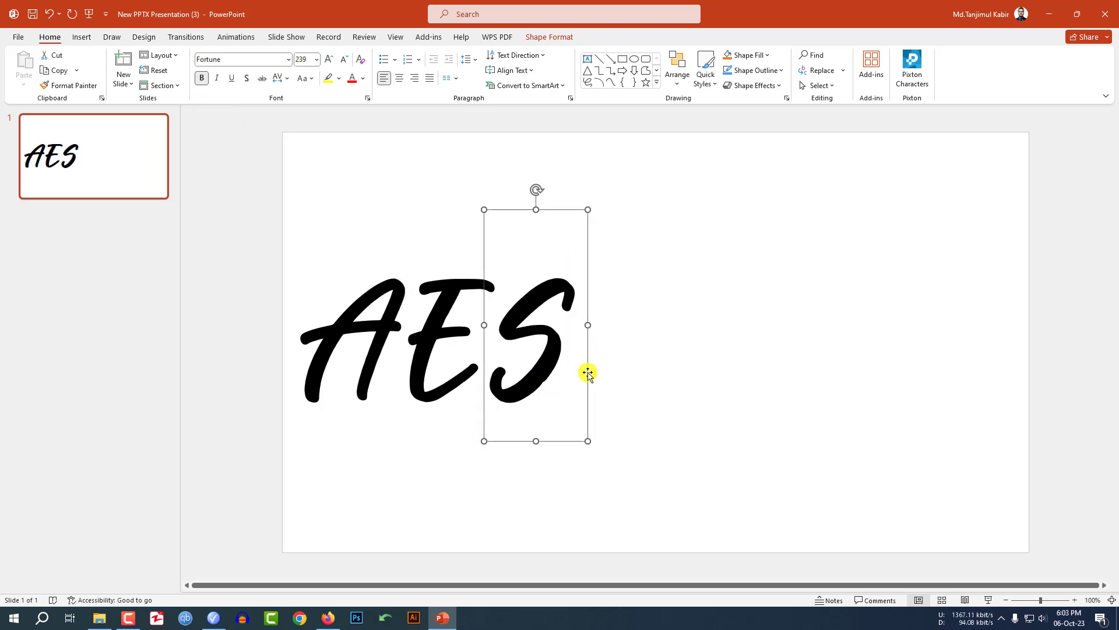
# Step: Add T and H letter boxes after the S
pyautogui.hotkey('ctrl', 'd')
pyautogui.moveTo(597, 367); pyautogui.dragTo(664, 357)
pyautogui.doubleClick(597, 341)
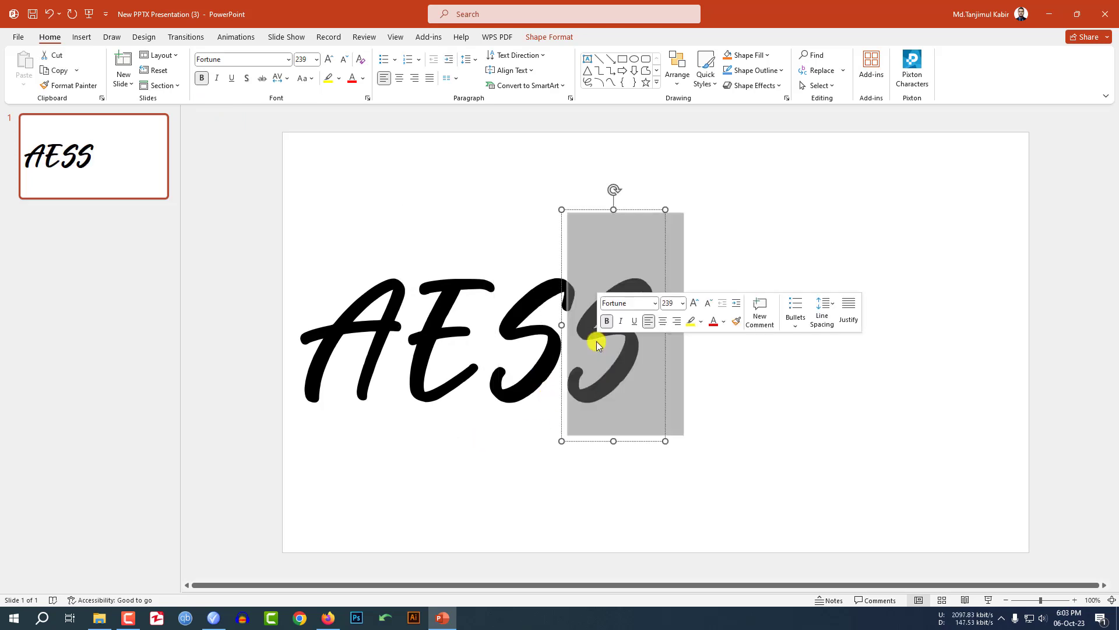
pyautogui.write('T')
pyautogui.click(665, 342)
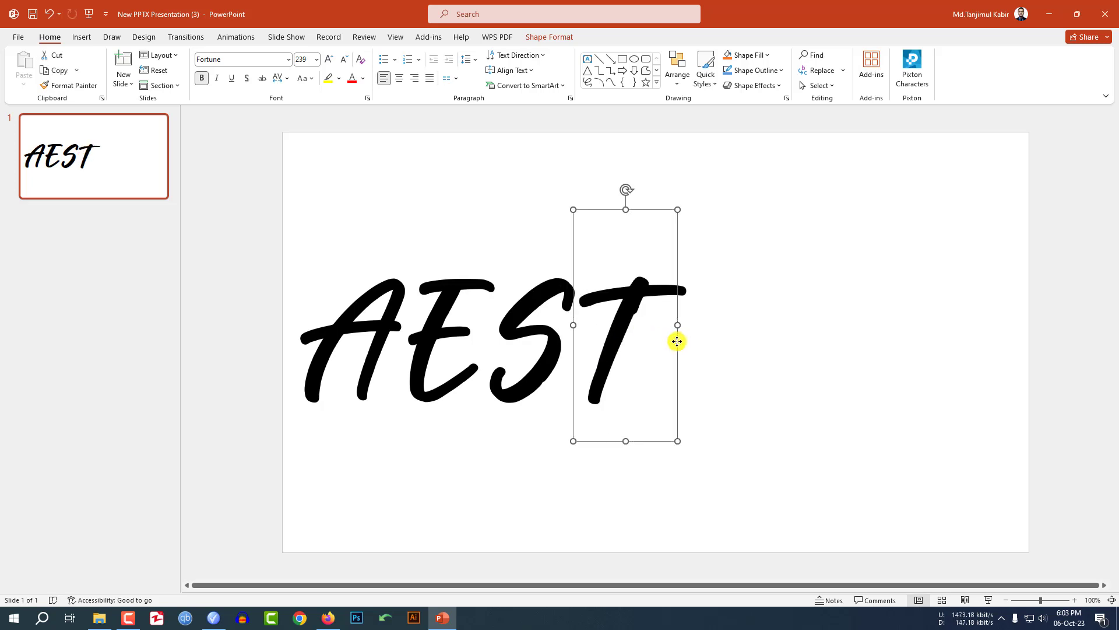
pyautogui.hotkey('ctrl', 'd')
pyautogui.doubleClick(688, 335)
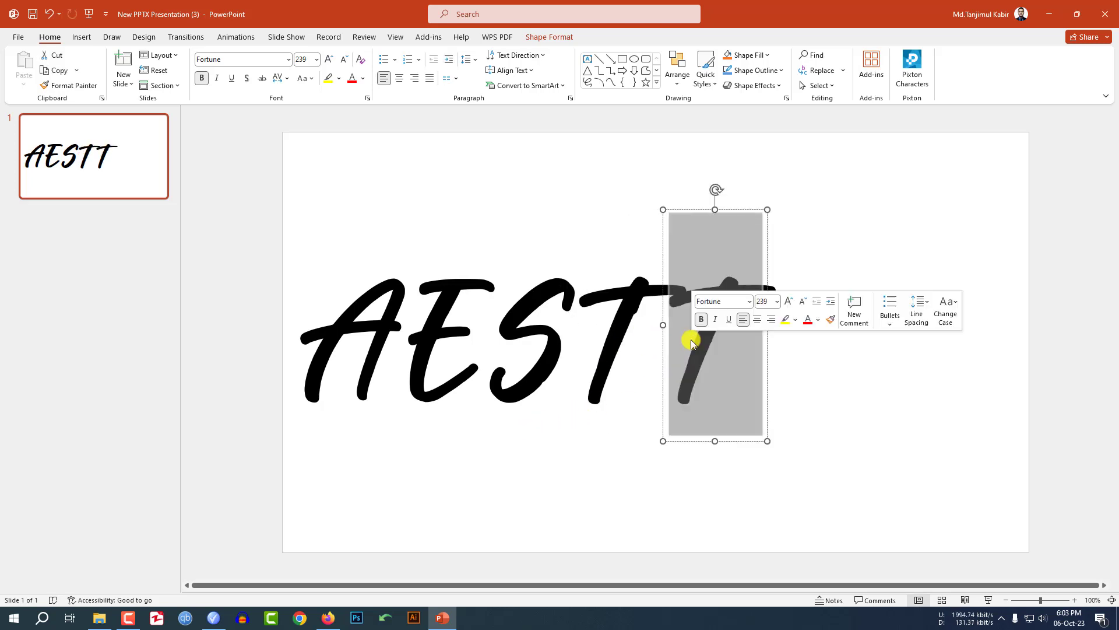
pyautogui.write('H')
pyautogui.moveTo(761, 350); pyautogui.dragTo(749, 350)
# Step: Add E, T and I letter boxes after the H
pyautogui.hotkey('ctrl', 'd')
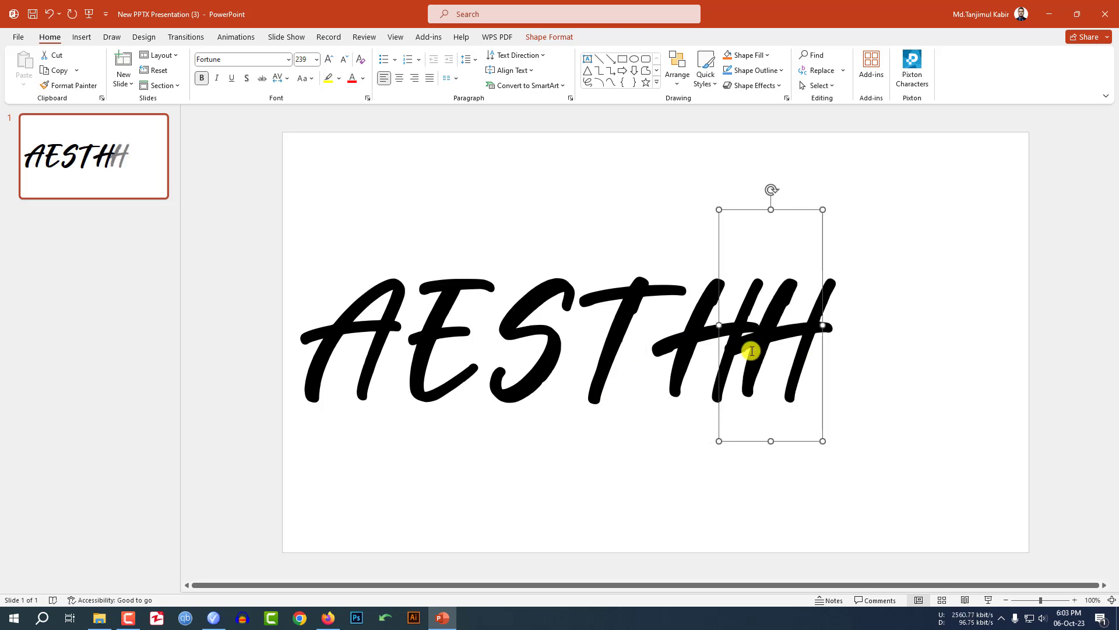
pyautogui.doubleClick(757, 350)
pyautogui.write('E')
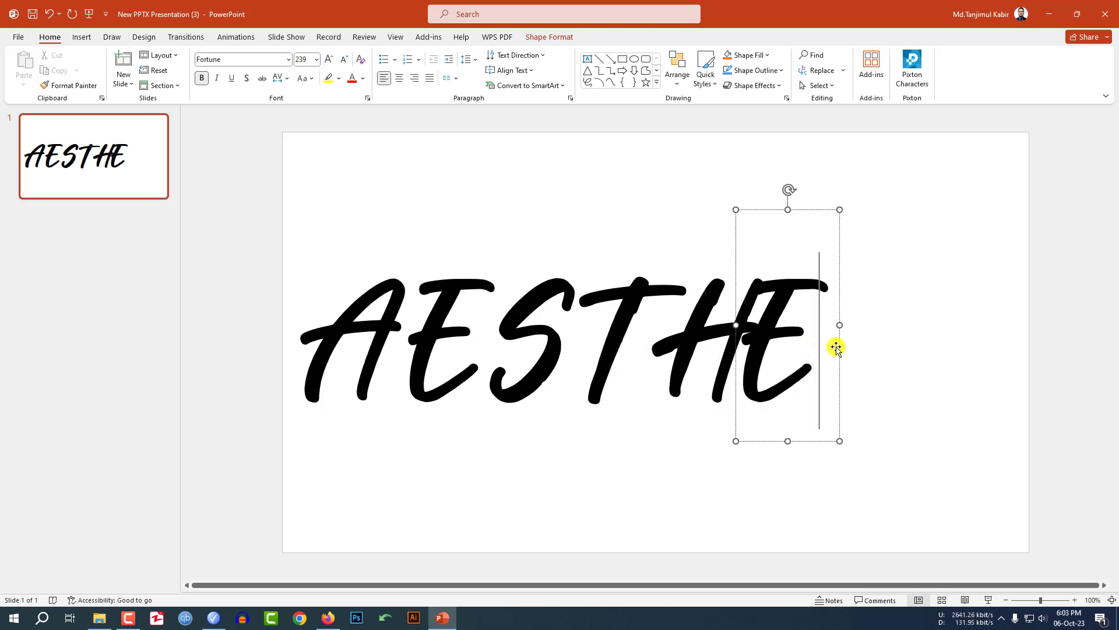
pyautogui.moveTo(838, 347); pyautogui.dragTo(859, 347)
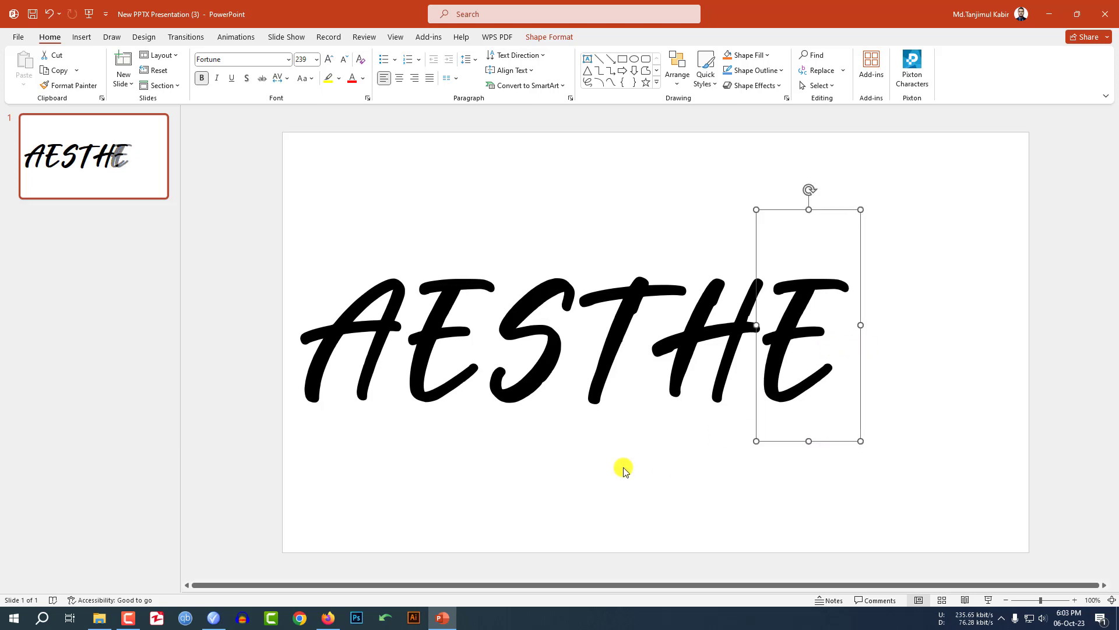
pyautogui.hotkey('ctrl', 'd')
pyautogui.doubleClick(944, 349)
pyautogui.write('T')
pyautogui.moveTo(860, 371); pyautogui.dragTo(836, 368)
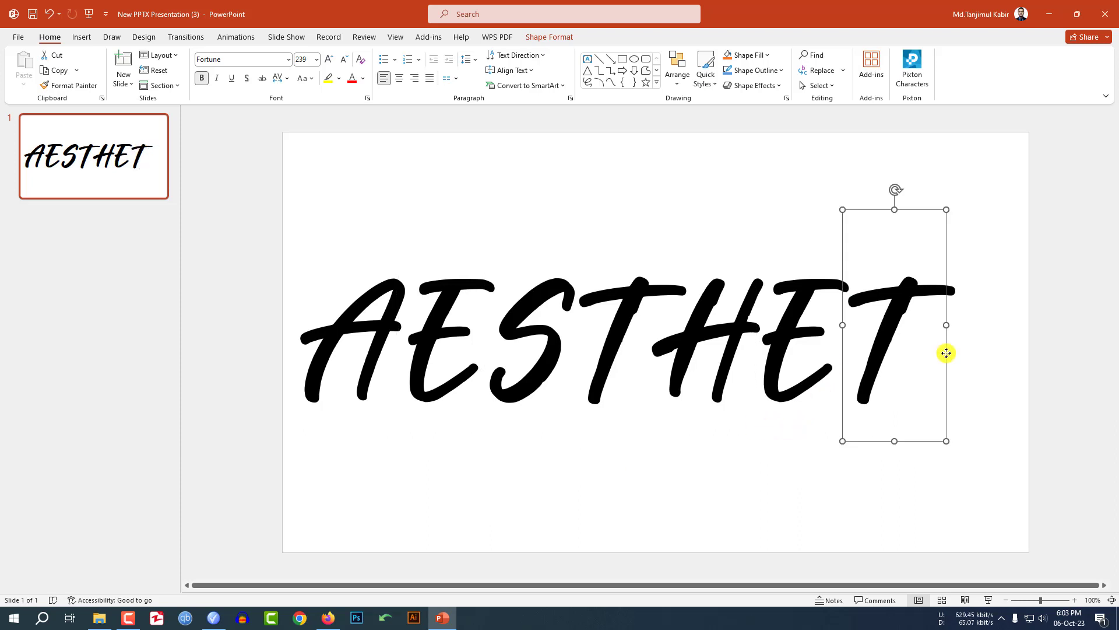
pyautogui.hotkey('ctrl', 'd')
pyautogui.doubleClick(985, 337)
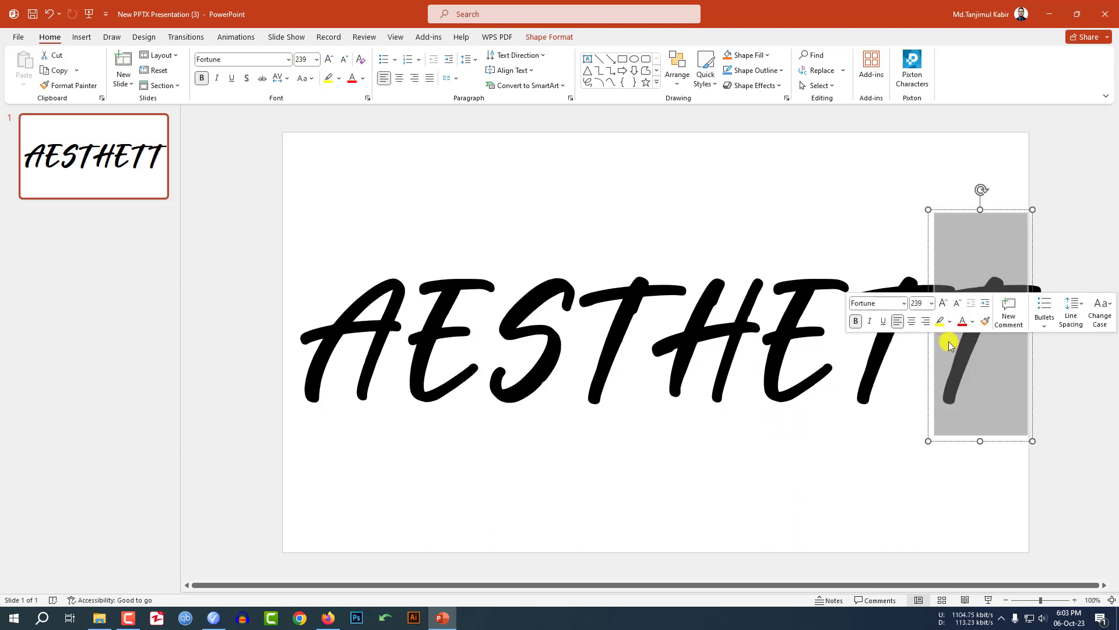
pyautogui.write('I')
pyautogui.press('Escape')
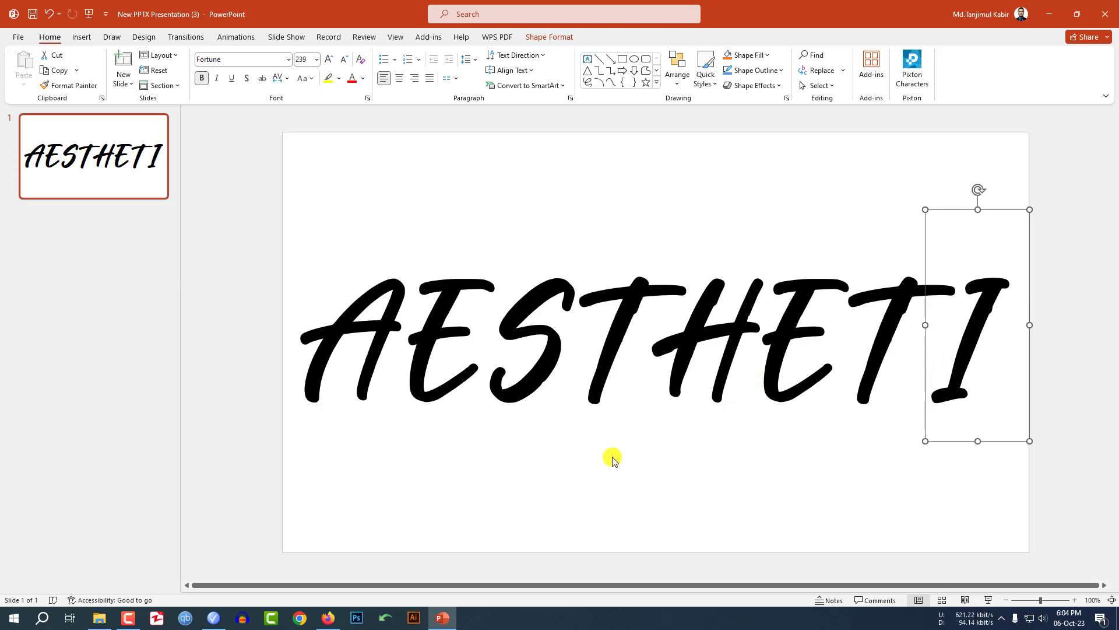
# Step: Tighten the S and T spacing and add the final C after the I
pyautogui.click(544, 419)
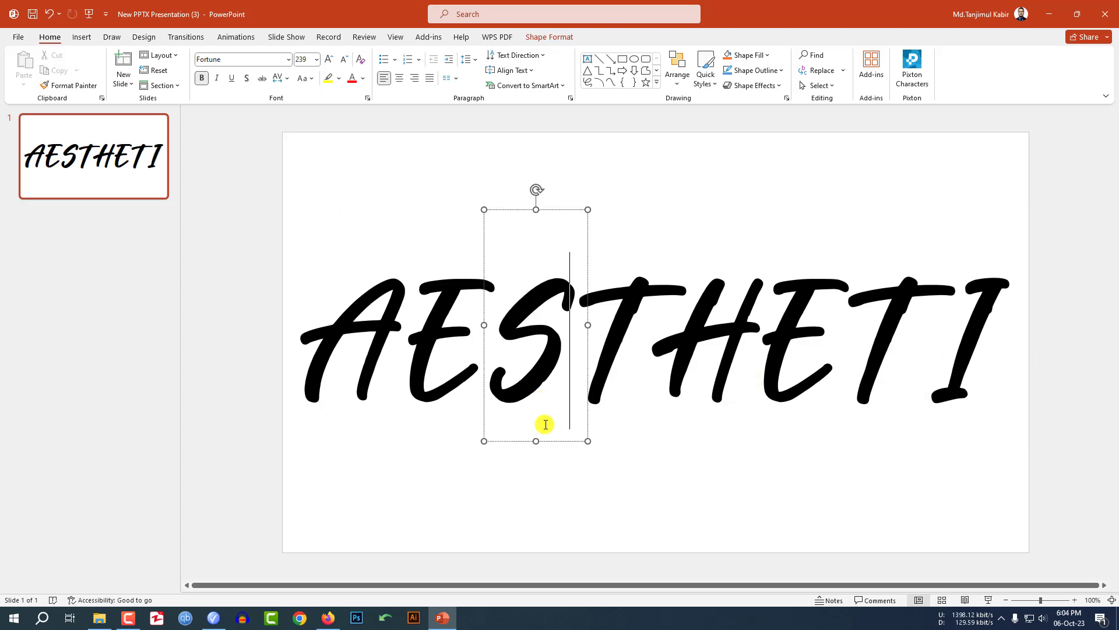
pyautogui.moveTo(550, 443); pyautogui.dragTo(537, 443)
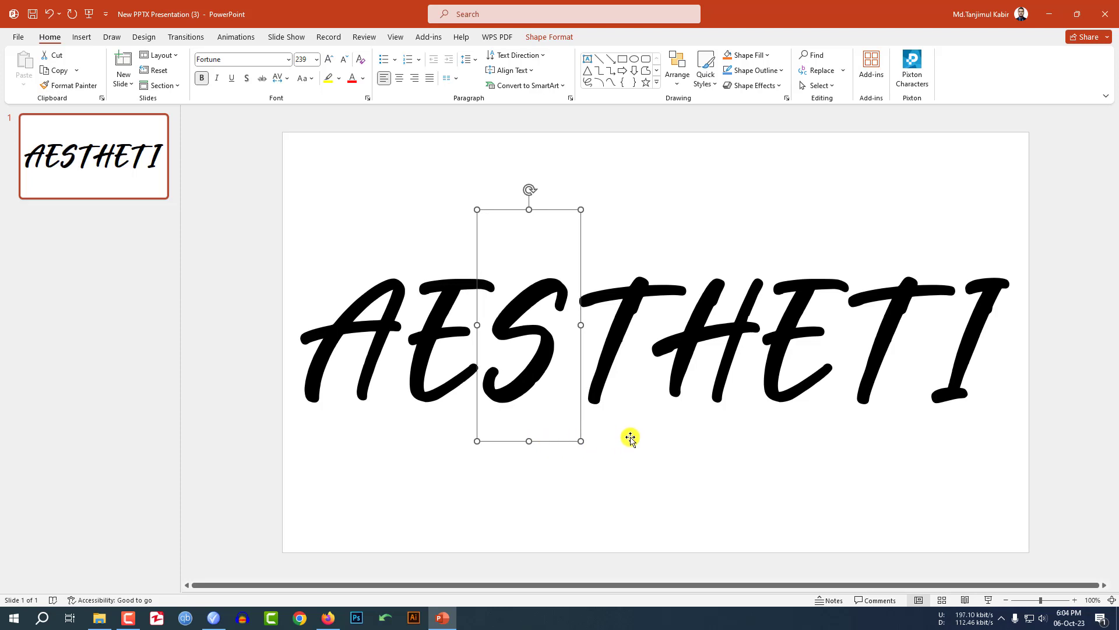
pyautogui.moveTo(663, 440); pyautogui.dragTo(647, 440)
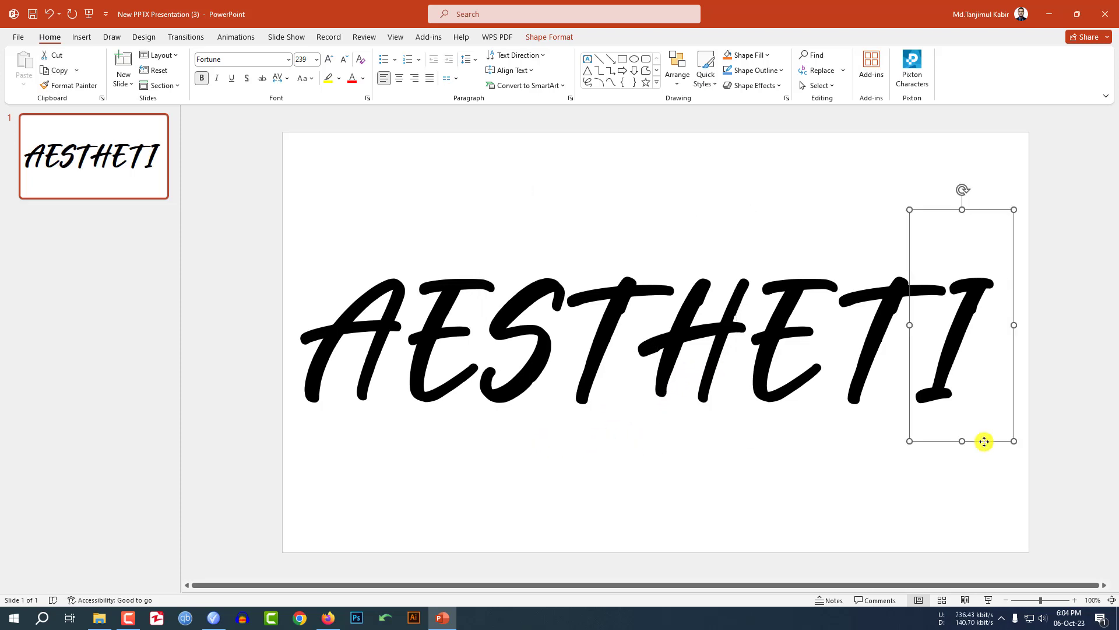
pyautogui.hotkey('ctrl', 'd')
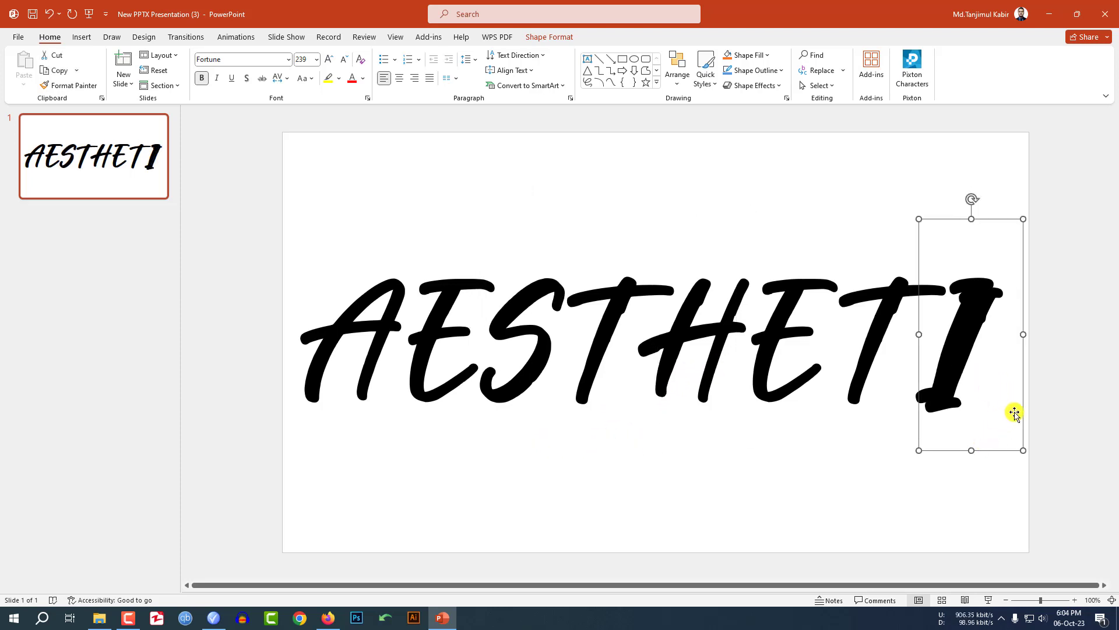
pyautogui.moveTo(1025, 399); pyautogui.dragTo(1076, 389)
pyautogui.doubleClick(1025, 342)
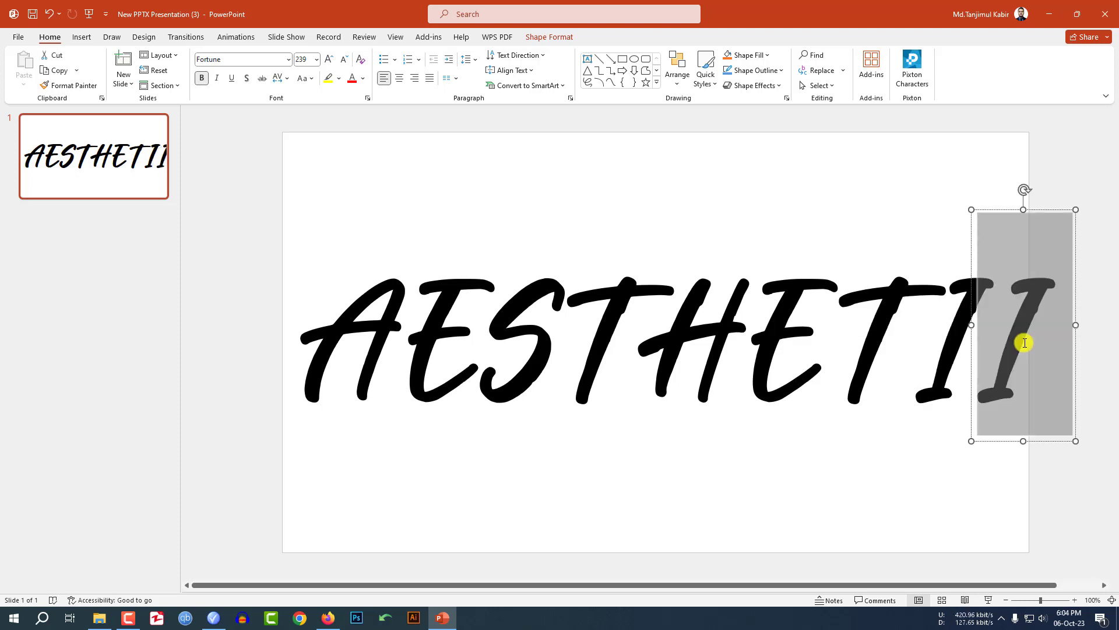
pyautogui.write('C')
pyautogui.click(997, 483)
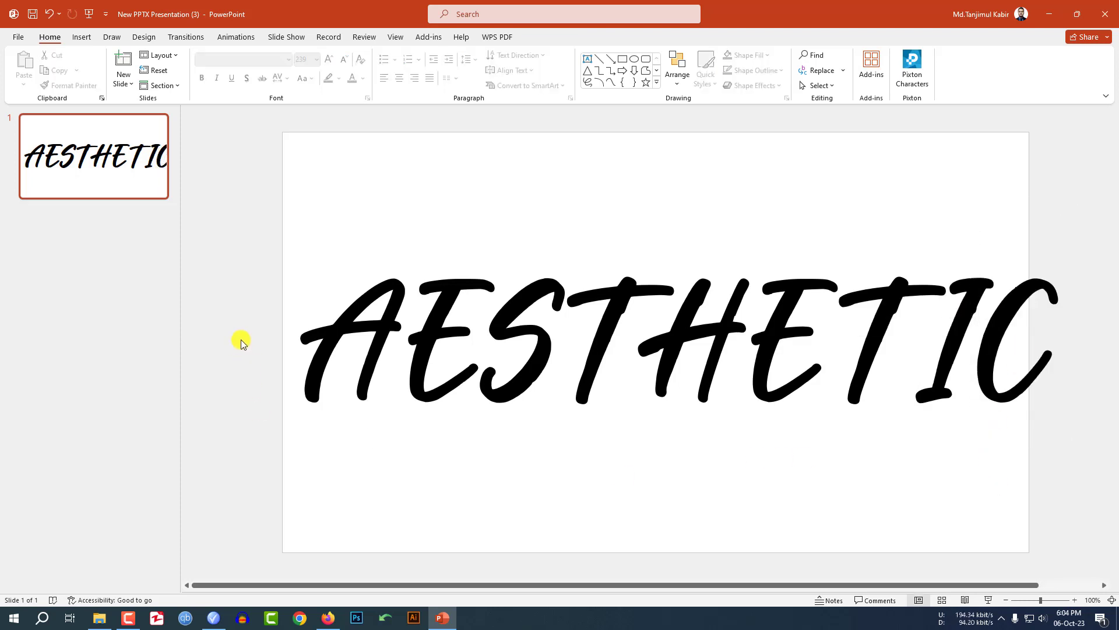
# Step: Group all nine letters and shrink the word slightly
pyautogui.hotkey('ctrl', 'a')
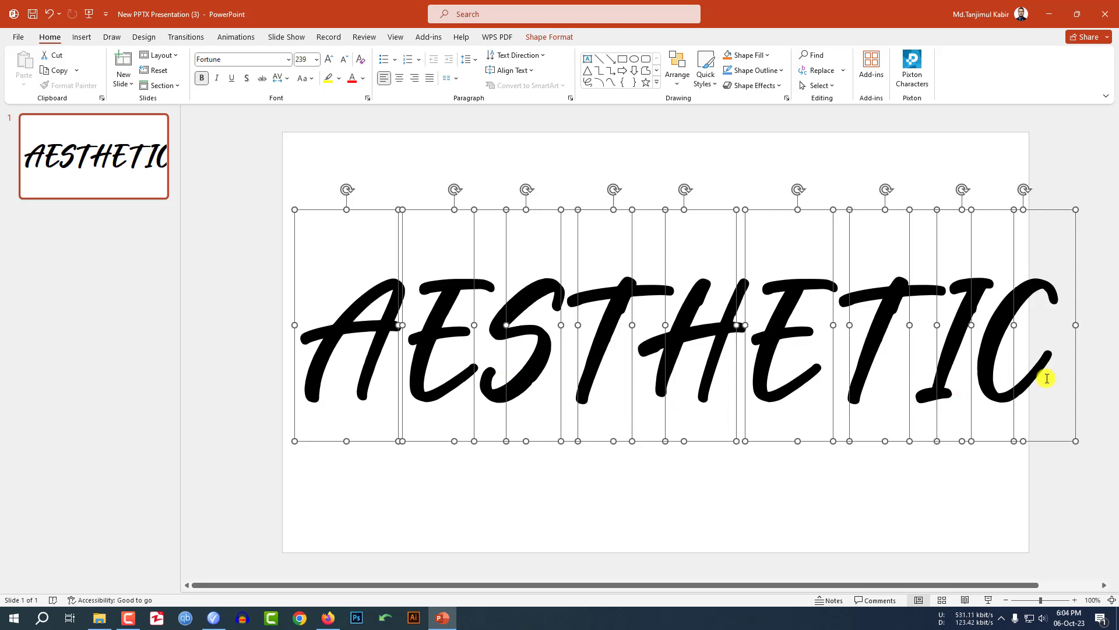
pyautogui.hotkey('ctrl', 'g')
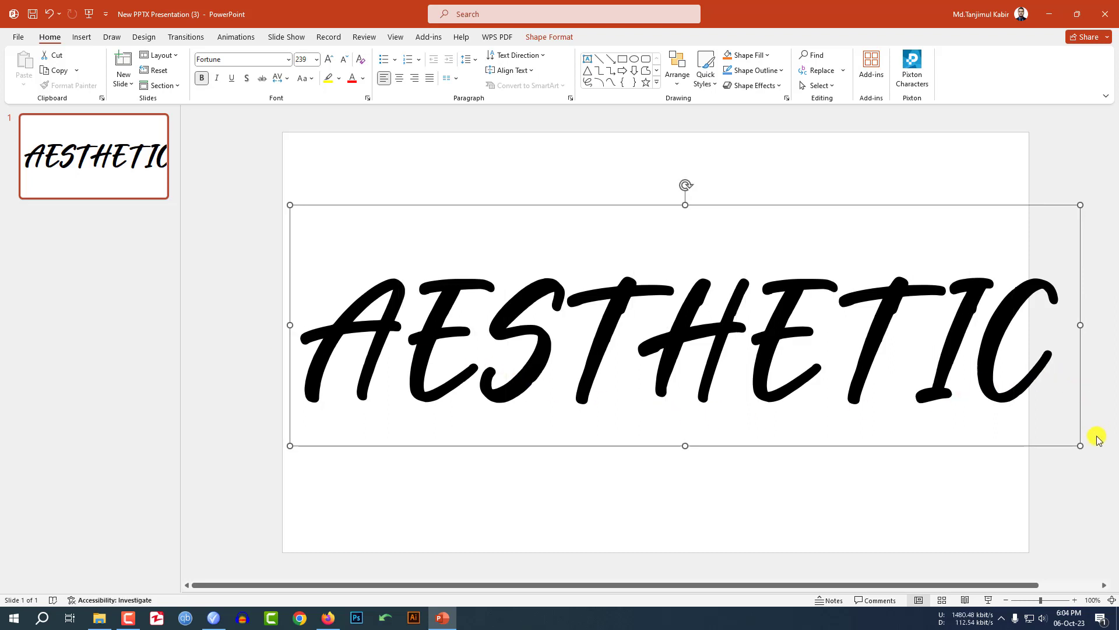
pyautogui.moveTo(1081, 445); pyautogui.dragTo(997, 429)
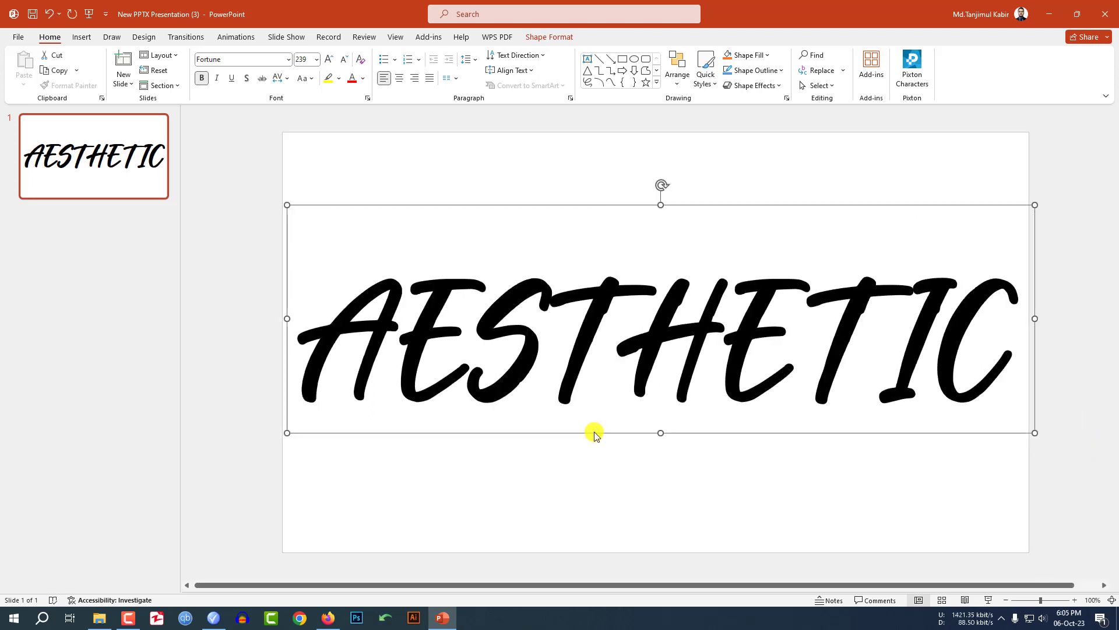
# Step: Ungroup the letters and nudge the T slightly to the right
pyautogui.rightClick(594, 431)
pyautogui.moveTo(682, 283)
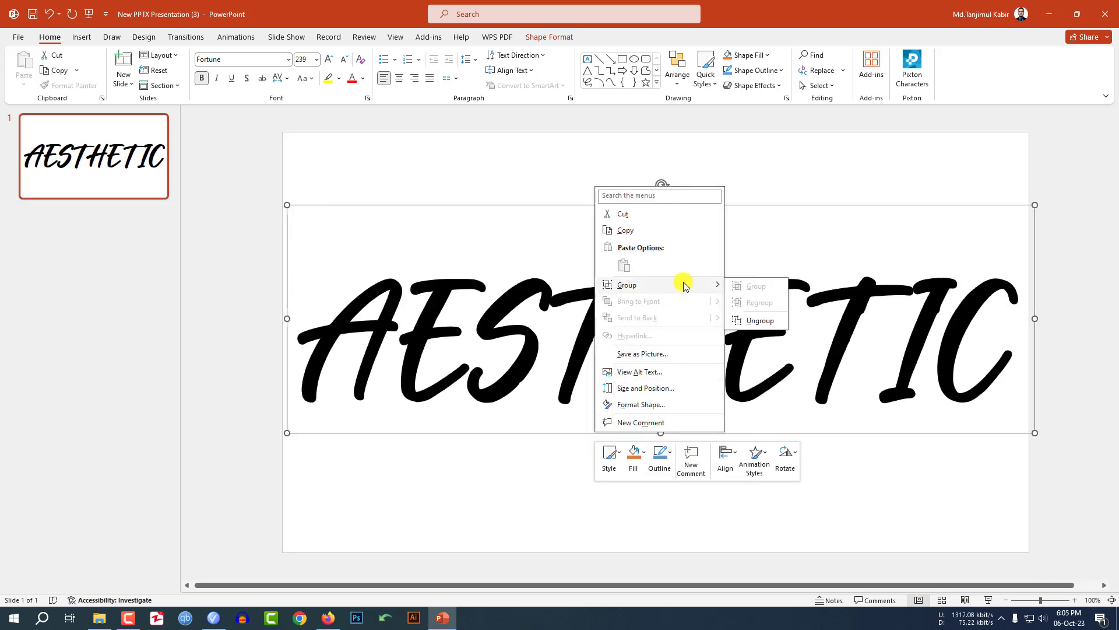
pyautogui.click(757, 321)
pyautogui.click(600, 430)
pyautogui.moveTo(604, 428); pyautogui.dragTo(610, 428)
pyautogui.click(928, 459)
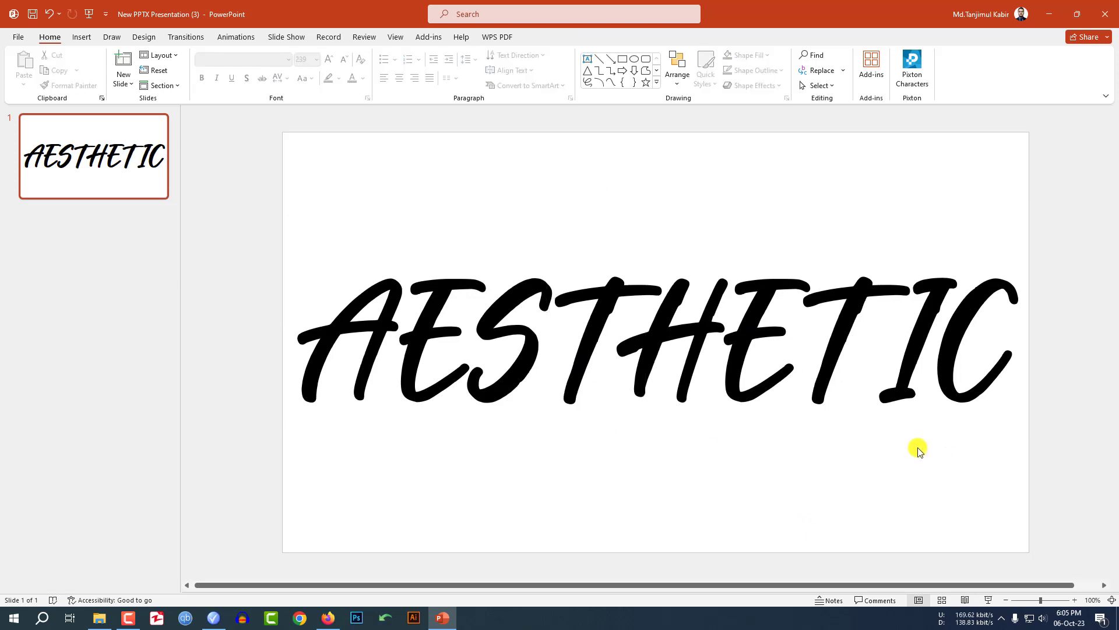
pyautogui.click(430, 387)
# Step: Draw a tiny oval dot on the A with no outline
pyautogui.press('Escape')
pyautogui.click(82, 37)
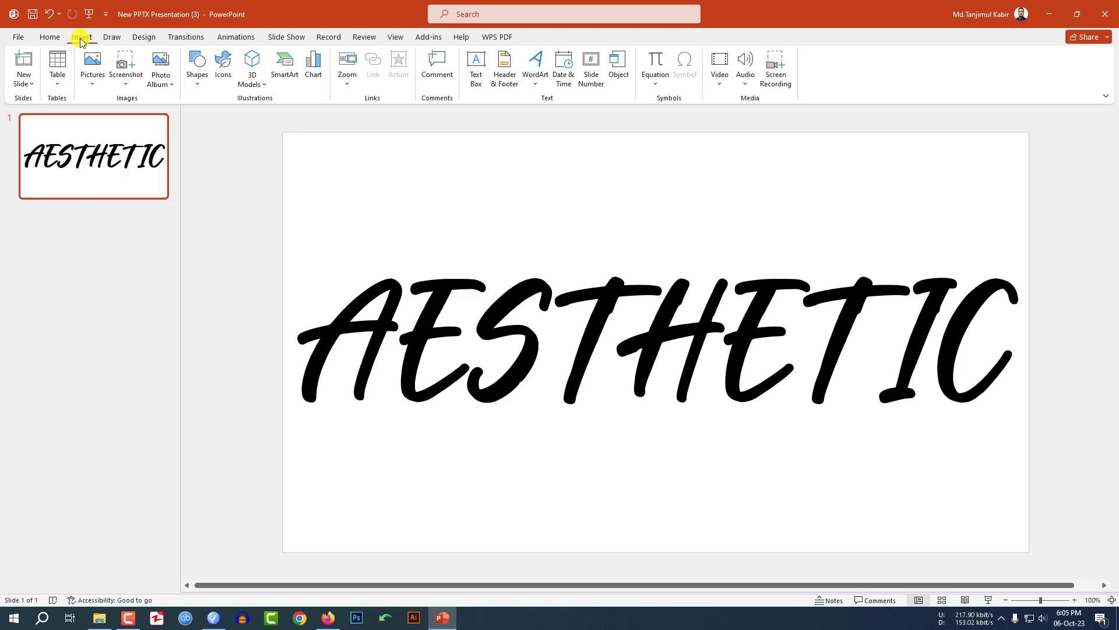
pyautogui.click(197, 87)
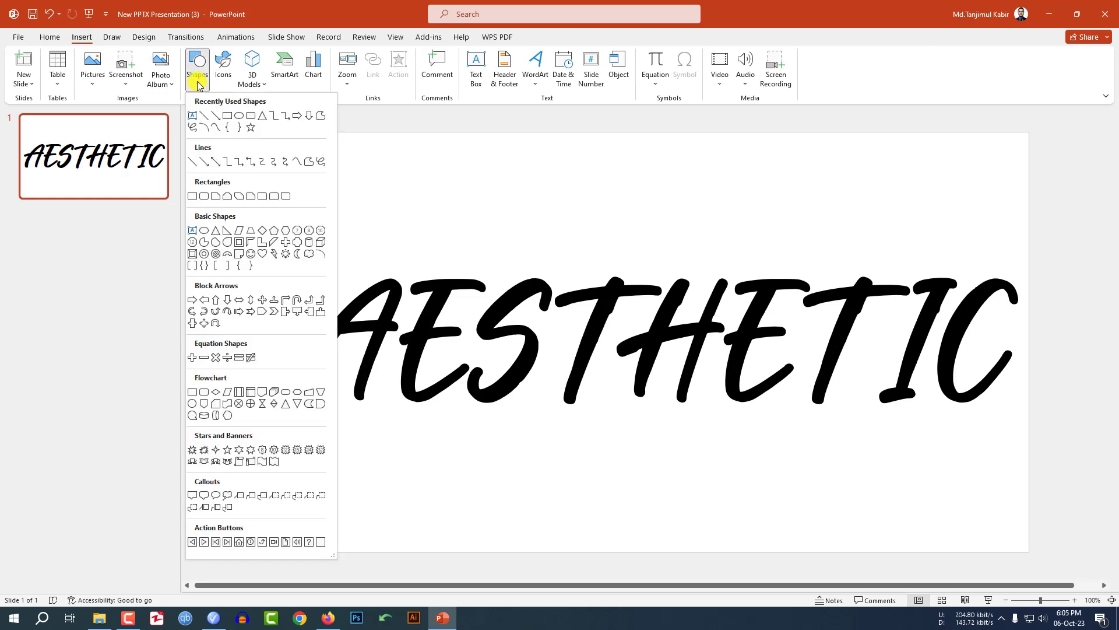
pyautogui.click(228, 119)
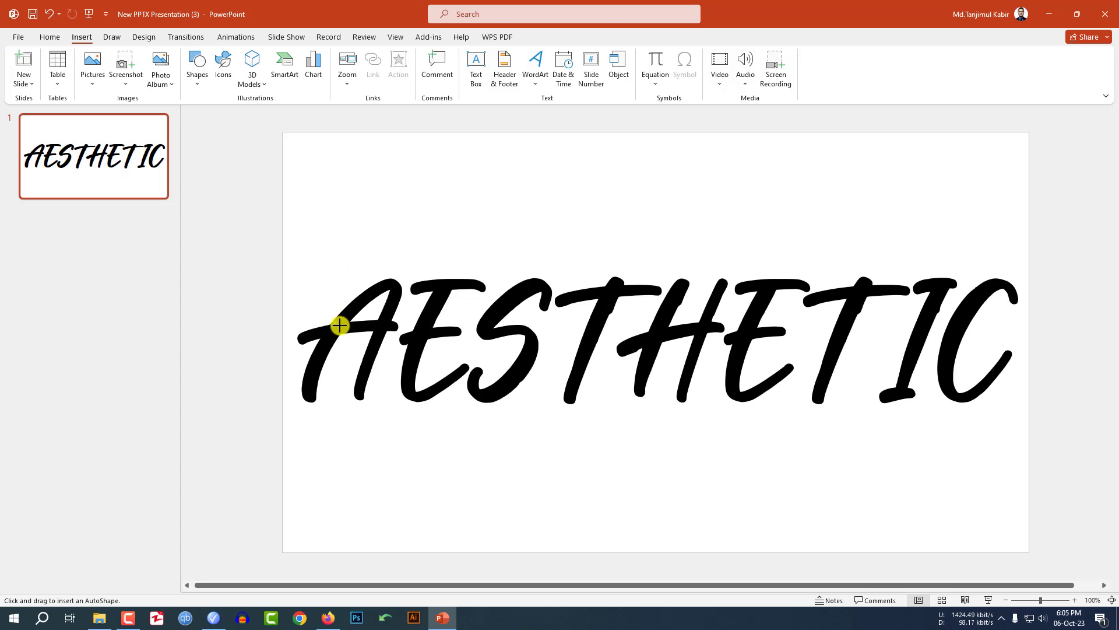
pyautogui.moveTo(340, 329); pyautogui.dragTo(333, 321)
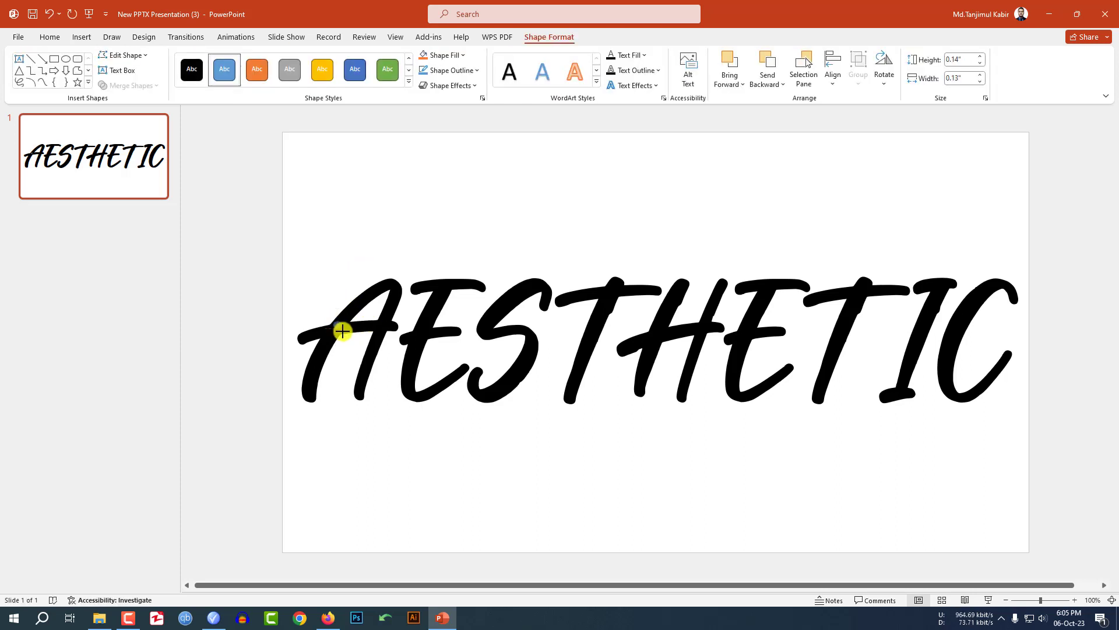
pyautogui.click(452, 70)
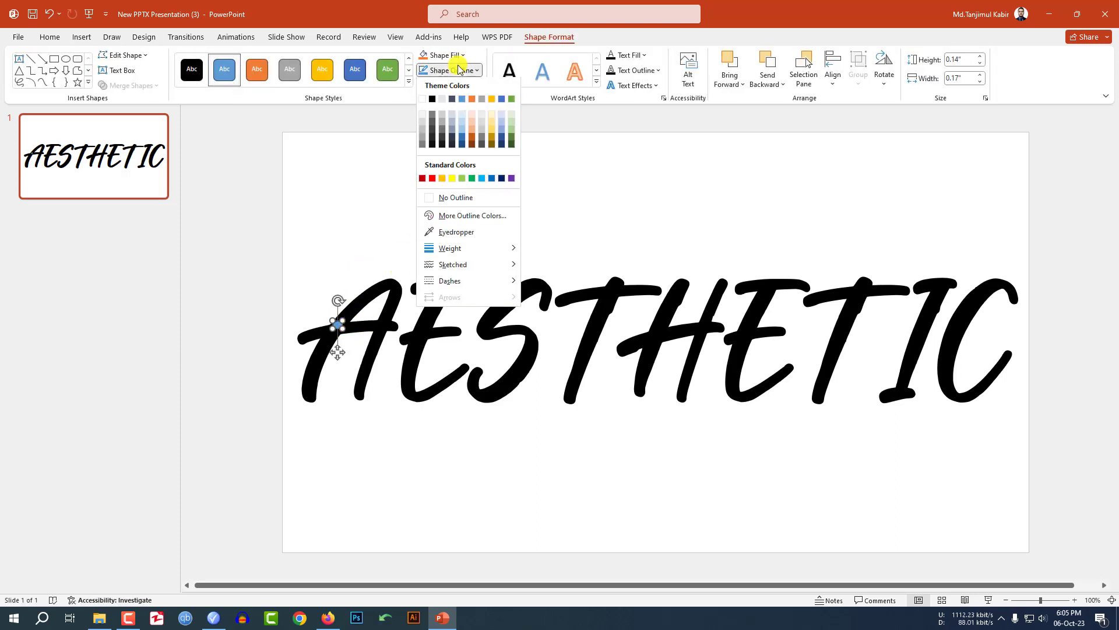
pyautogui.click(447, 201)
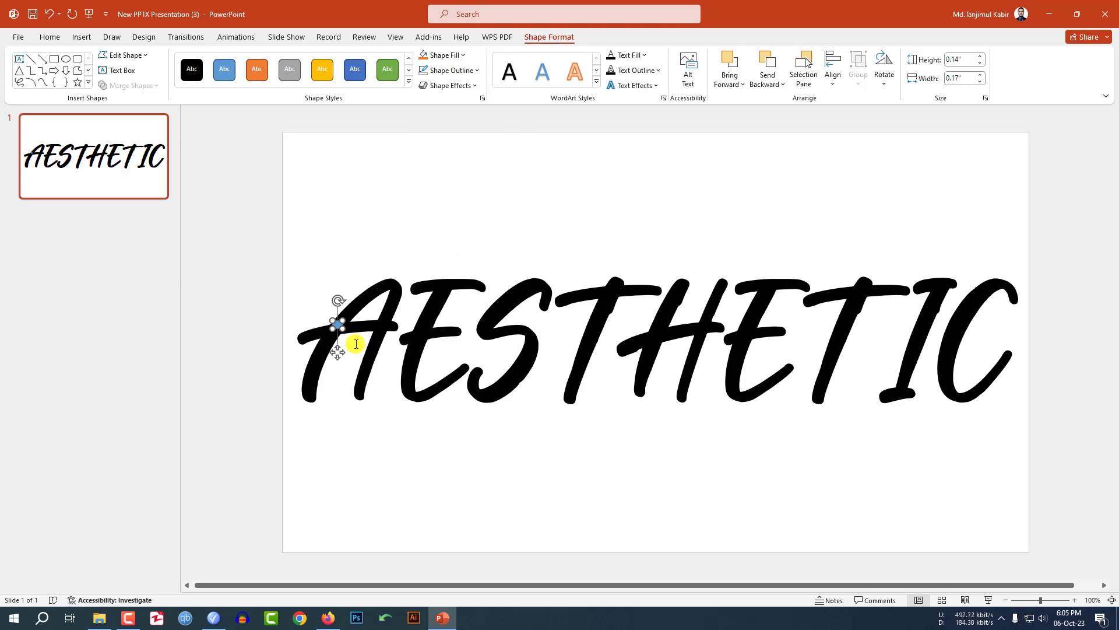
# Step: Duplicate the dot evenly across the letters from the E to the C
pyautogui.press('Right')
pyautogui.press('Right')
pyautogui.press('Down')
pyautogui.press('Down')
pyautogui.moveTo(347, 335); pyautogui.dragTo(420, 327)
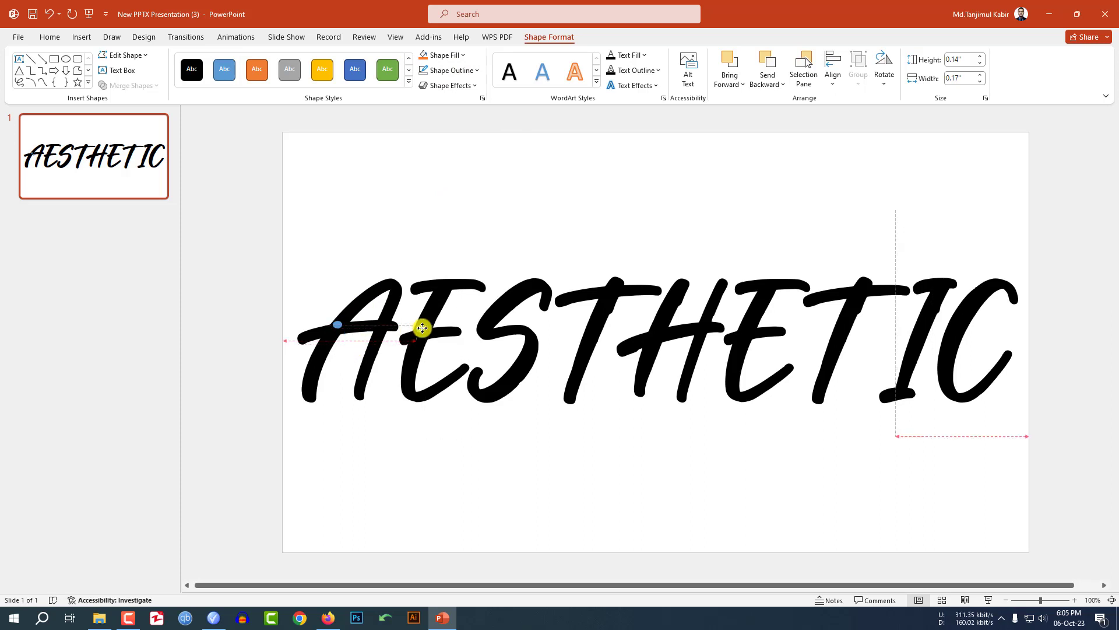
pyautogui.hotkey('ctrl', 'd')
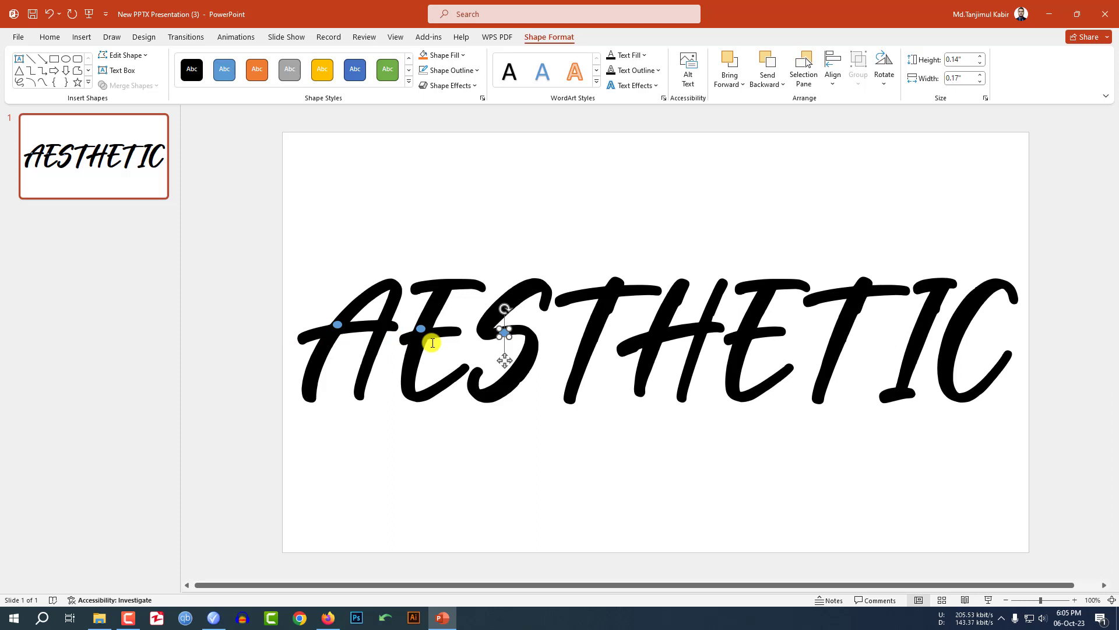
pyautogui.hotkey('ctrl', 'd')
pyautogui.hotkey('ctrl', 'd')
pyautogui.hotkey('ctrl', 'd')
pyautogui.hotkey('ctrl', 'd')
pyautogui.hotkey('ctrl', 'd')
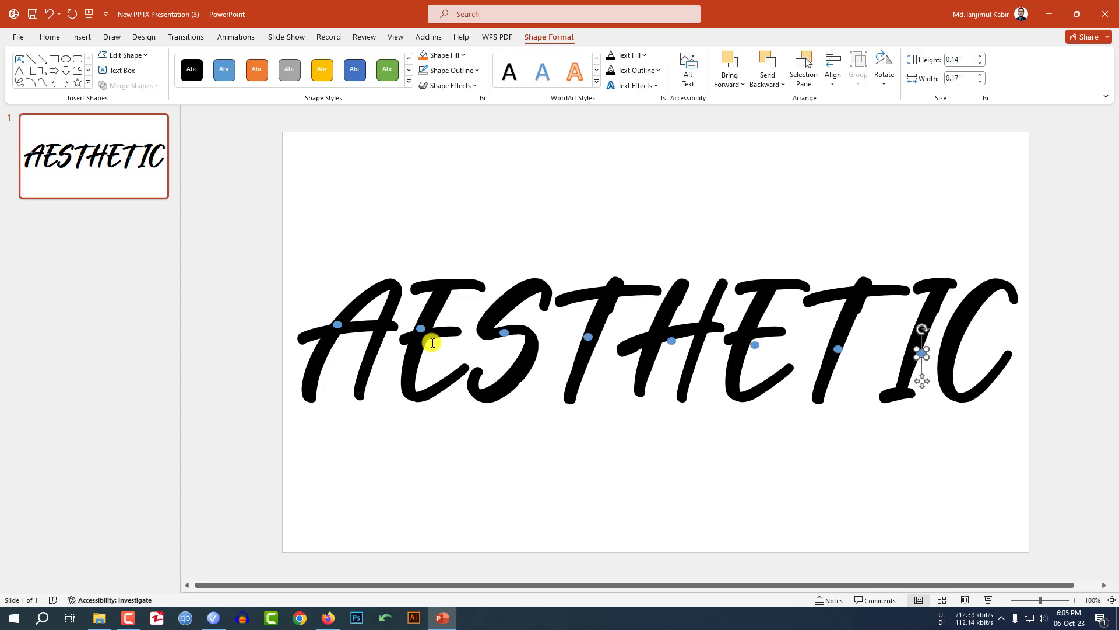
pyautogui.hotkey('ctrl', 'd')
# Step: Move the dots on the S, T and H onto their letter strokes
pyautogui.click(504, 332)
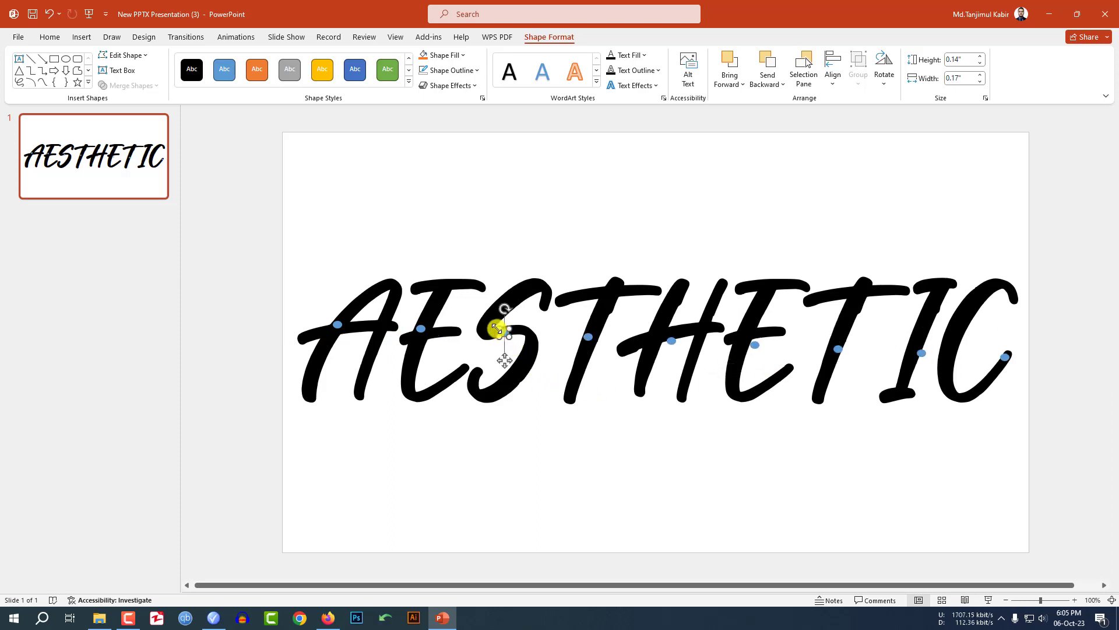
pyautogui.moveTo(505, 331); pyautogui.dragTo(499, 313)
pyautogui.moveTo(588, 336)
pyautogui.mouseDown()
pyautogui.moveTo(587, 325)
pyautogui.moveTo(590, 340)
pyautogui.mouseUp()
pyautogui.click(674, 343)
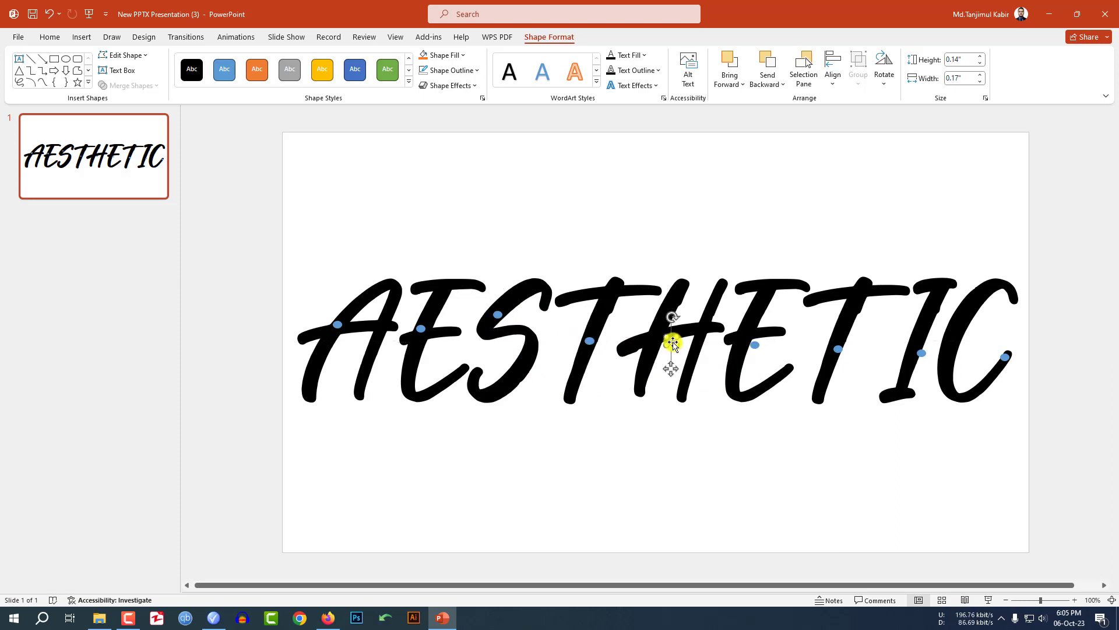
pyautogui.moveTo(671, 342); pyautogui.dragTo(658, 333)
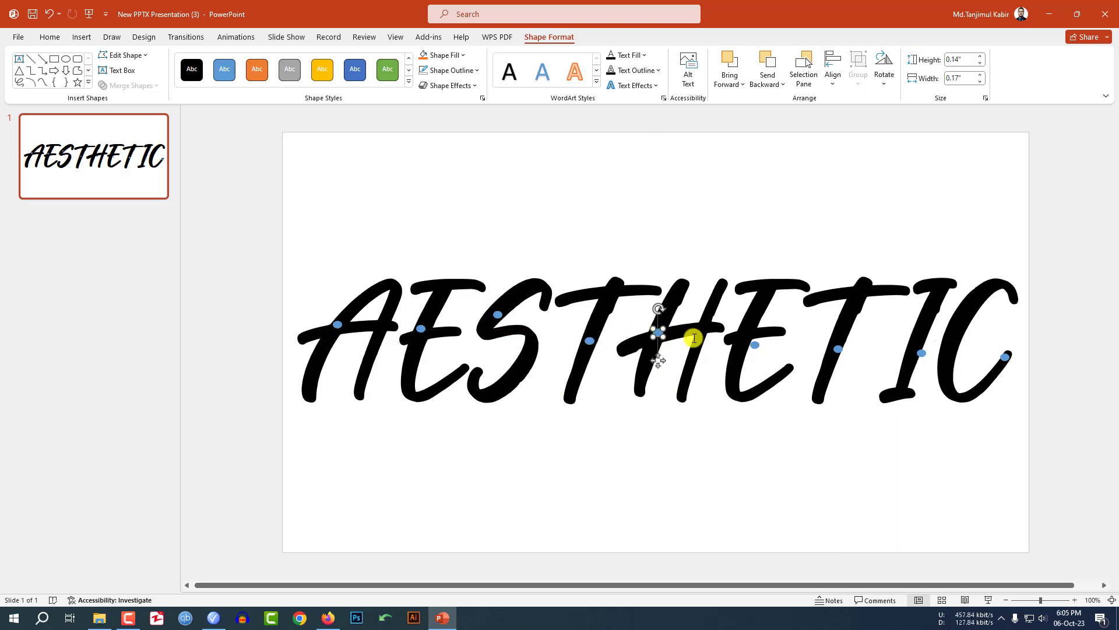
# Step: Union the letter A with its dot using Merge Shapes
pyautogui.rightClick(754, 347)
pyautogui.press('Escape')
pyautogui.scroll(2, 689, 347)
pyautogui.scroll(-2, 673, 350)
pyautogui.click(329, 325)
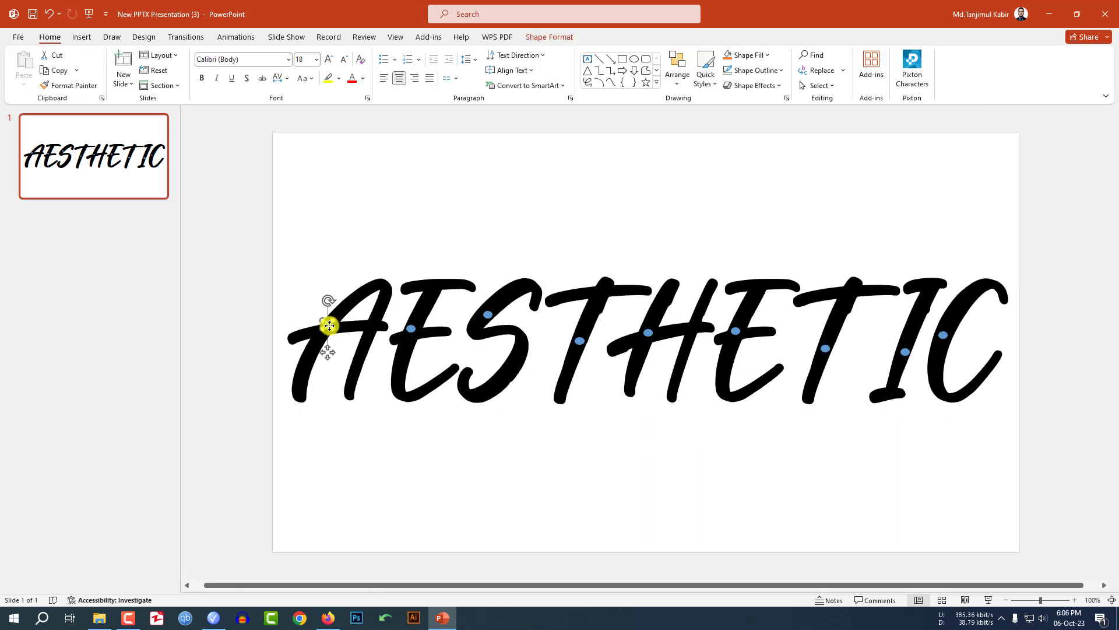
pyautogui.click(311, 346)
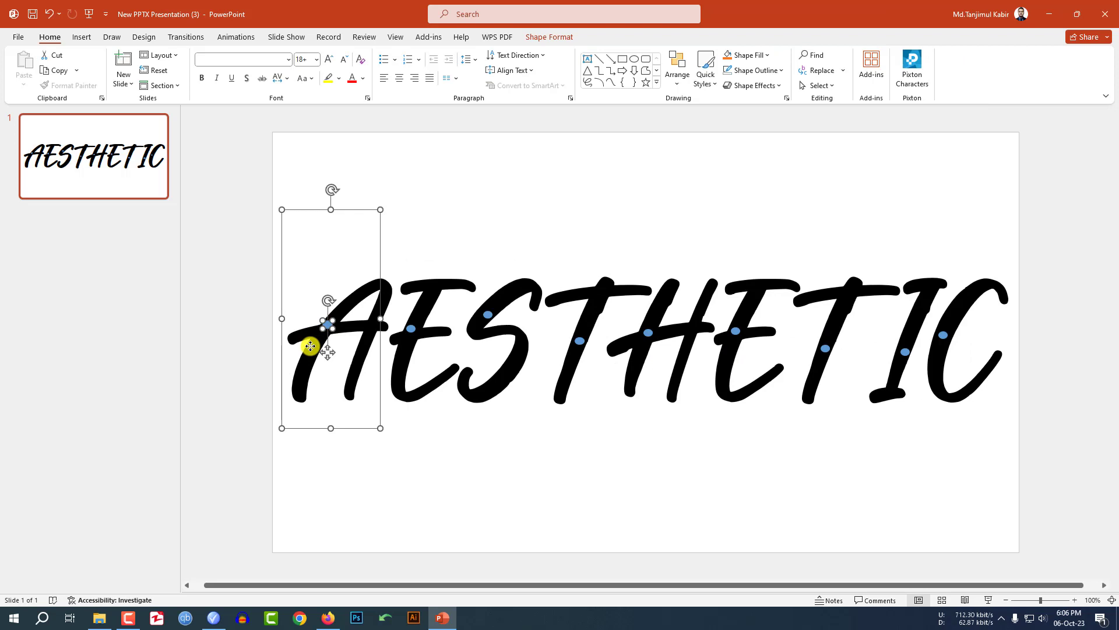
pyautogui.click(549, 37)
pyautogui.click(149, 88)
pyautogui.click(131, 97)
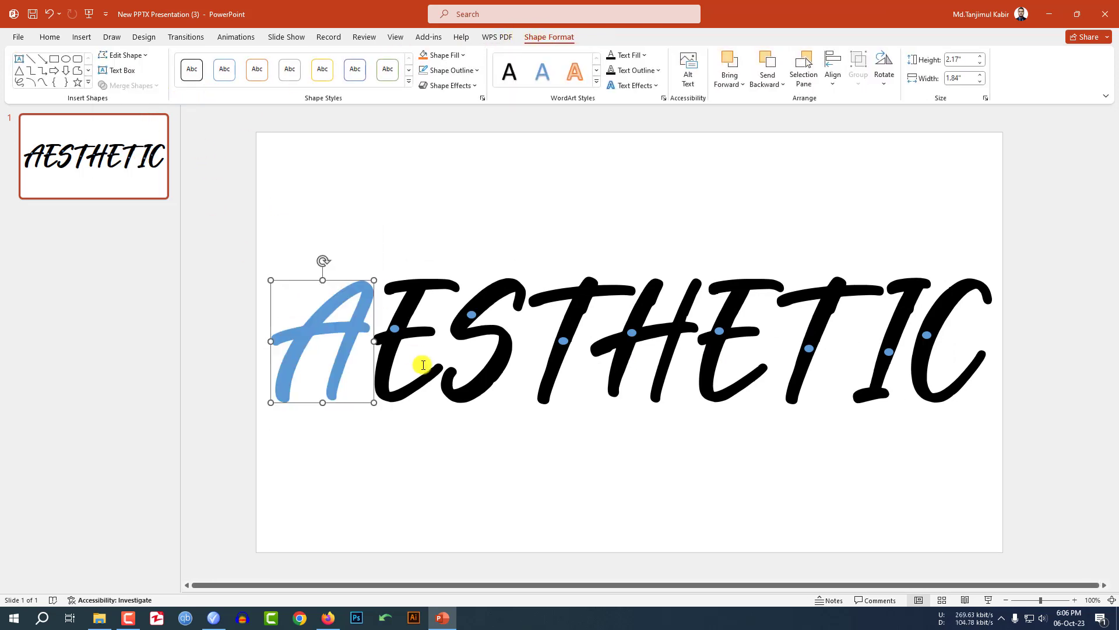
# Step: Union the E, S and T letters with their dots
pyautogui.click(395, 330)
pyautogui.keyDown('shift'); pyautogui.click(419, 293); pyautogui.keyUp('shift')
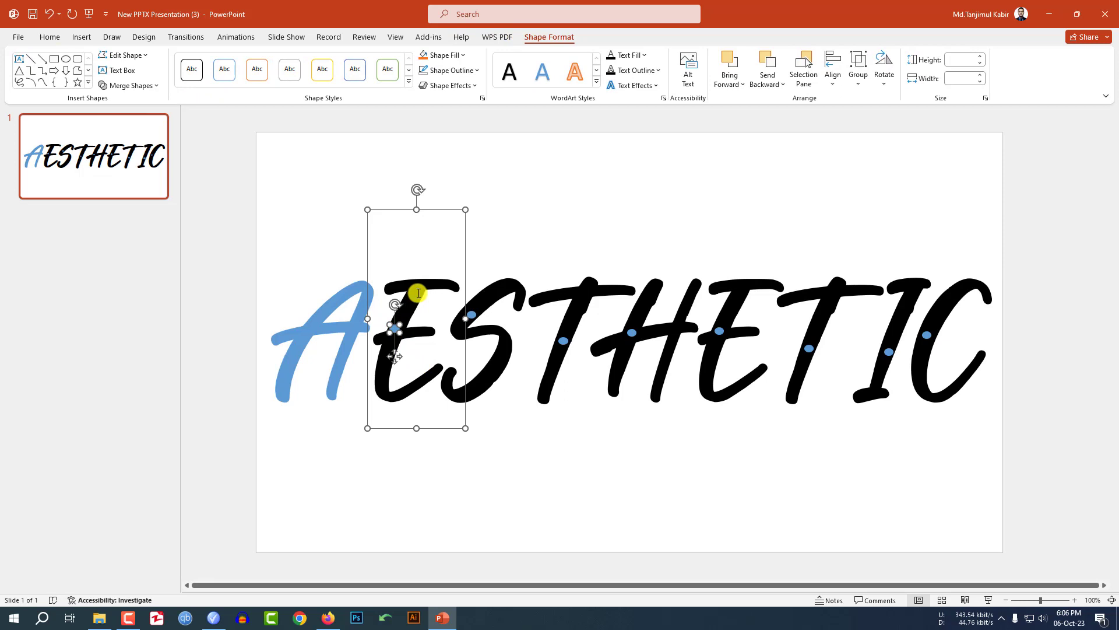
pyautogui.click(131, 85)
pyautogui.click(131, 97)
pyautogui.click(472, 314)
pyautogui.keyDown('shift'); pyautogui.click(499, 292); pyautogui.keyUp('shift')
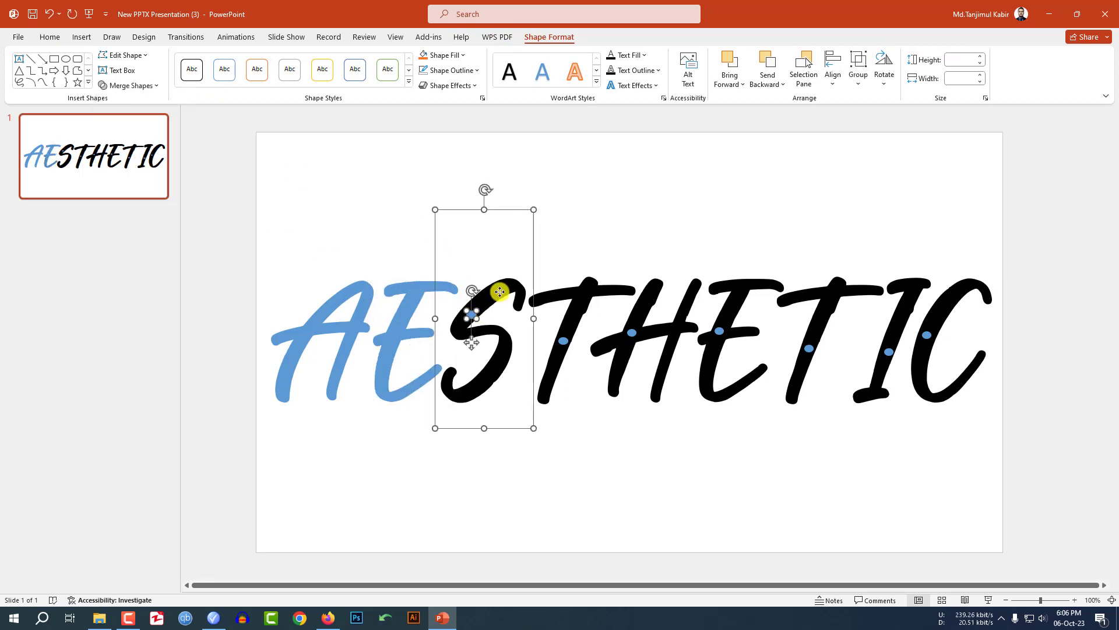
pyautogui.click(132, 86)
pyautogui.click(131, 97)
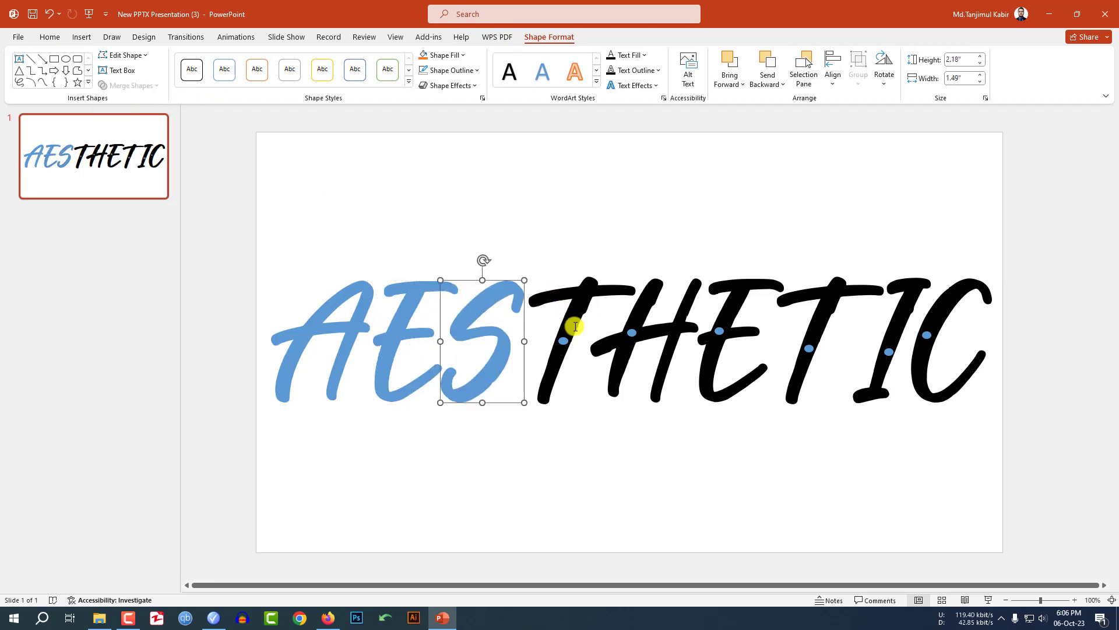
pyautogui.click(562, 344)
pyautogui.keyDown('shift'); pyautogui.click(580, 312); pyautogui.keyUp('shift')
pyautogui.click(132, 85)
pyautogui.click(138, 96)
# Step: Union the H, second E and second T with their dots
pyautogui.click(632, 332)
pyautogui.keyDown('shift'); pyautogui.click(632, 360); pyautogui.keyUp('shift')
pyautogui.click(131, 85)
pyautogui.click(138, 96)
pyautogui.click(719, 332)
pyautogui.keyDown('shift'); pyautogui.click(707, 279); pyautogui.keyUp('shift')
pyautogui.click(131, 86)
pyautogui.click(138, 96)
pyautogui.click(809, 348)
pyautogui.keyDown('shift'); pyautogui.click(804, 376); pyautogui.keyUp('shift')
pyautogui.click(131, 86)
pyautogui.click(138, 96)
# Step: Merge the I and C letters with their dots
pyautogui.click(889, 352)
pyautogui.keyDown('shift'); pyautogui.click(908, 312); pyautogui.keyUp('shift')
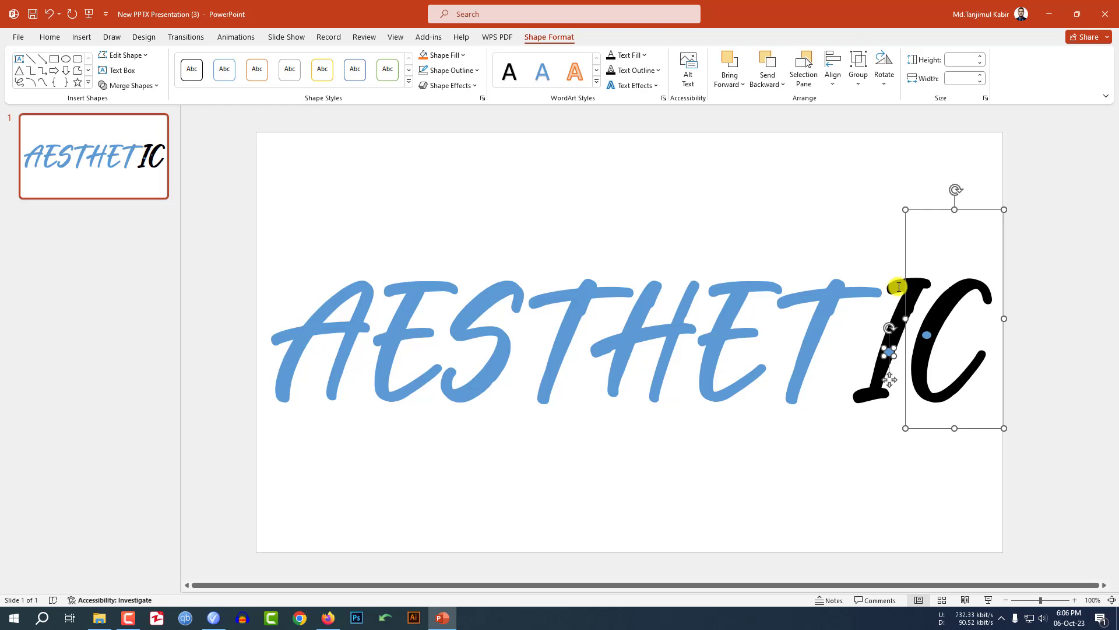
pyautogui.keyDown('shift'); pyautogui.click(896, 285); pyautogui.keyUp('shift')
pyautogui.click(132, 85)
pyautogui.click(137, 96)
pyautogui.click(927, 334)
pyautogui.keyDown('shift'); pyautogui.click(924, 301); pyautogui.keyUp('shift')
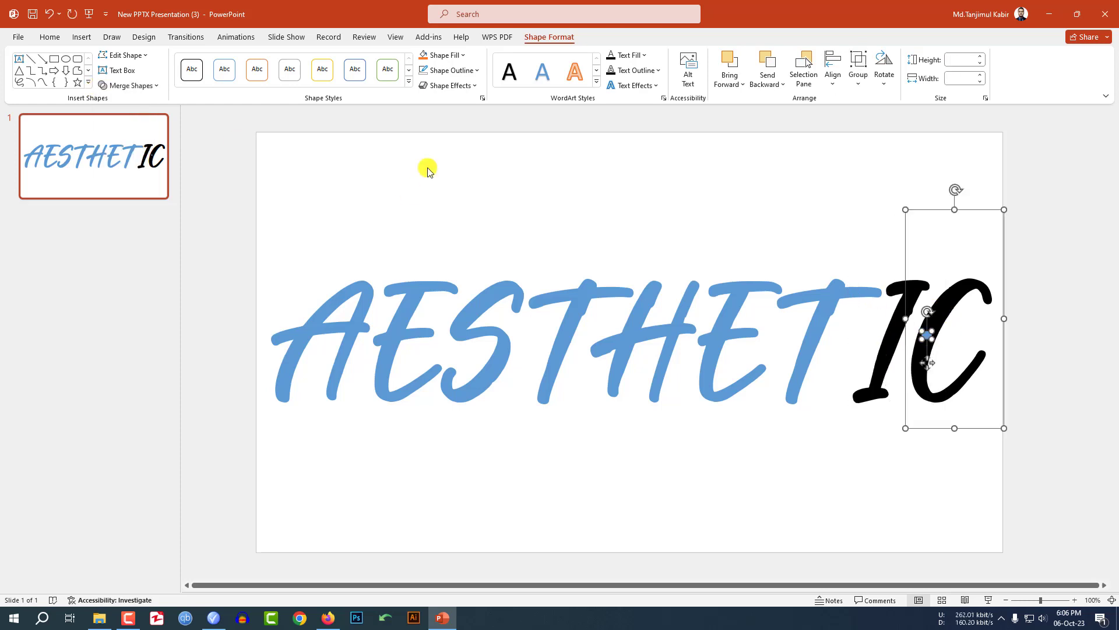
pyautogui.click(131, 85)
pyautogui.click(137, 96)
pyautogui.click(824, 430)
pyautogui.press('Tab')
pyautogui.click(341, 267)
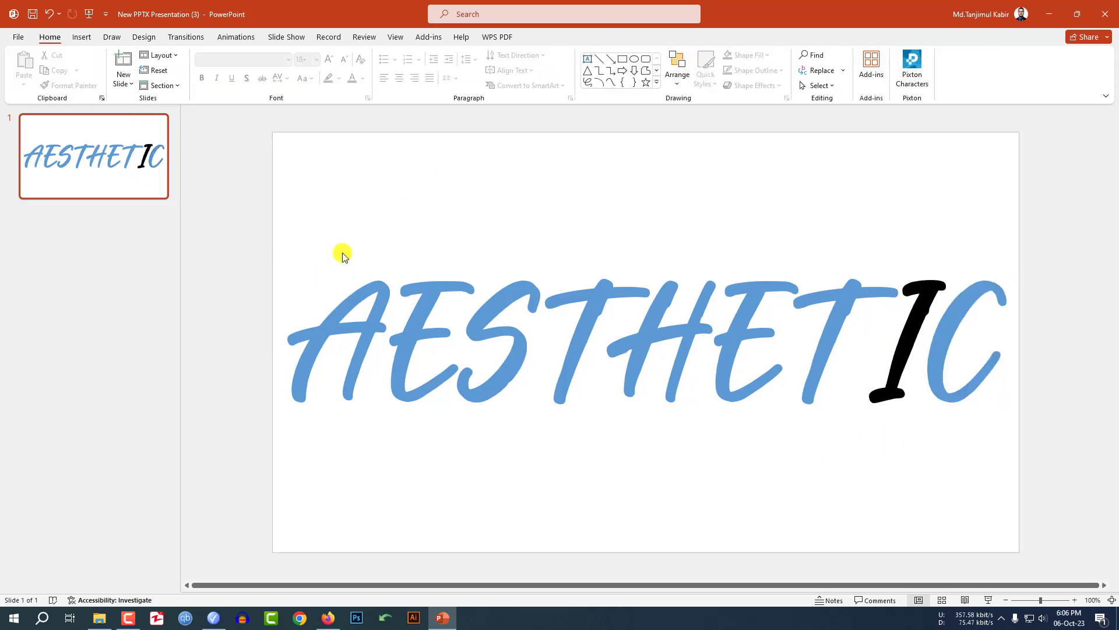
# Step: Apply the Outer centre shadow preset to all nine AESTHETIC letters
pyautogui.moveTo(252, 184); pyautogui.dragTo(1111, 580)
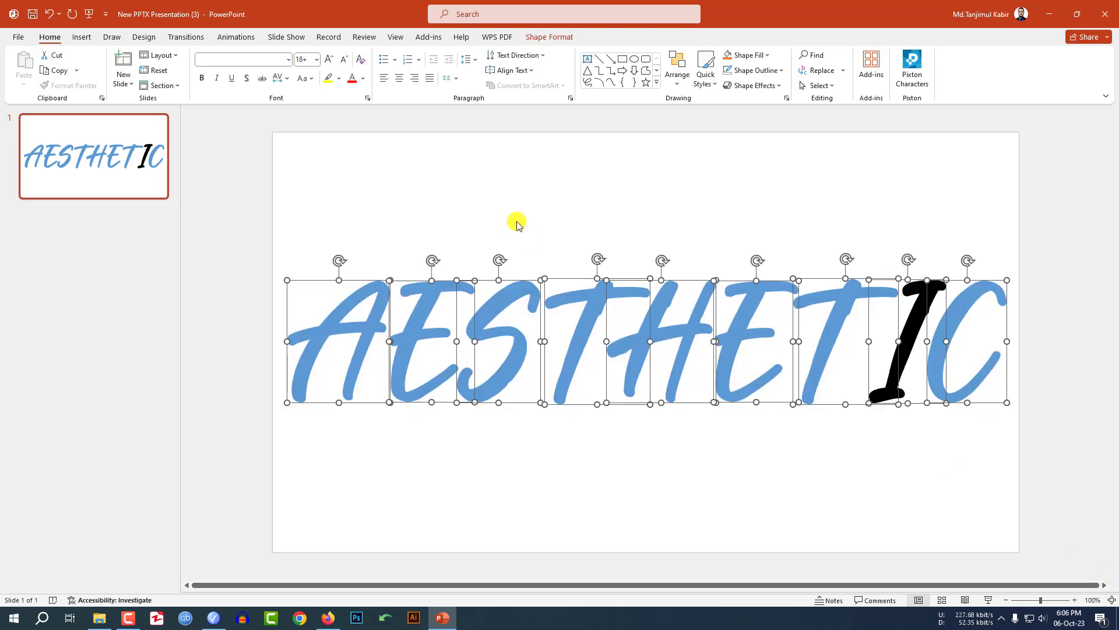
pyautogui.click(533, 36)
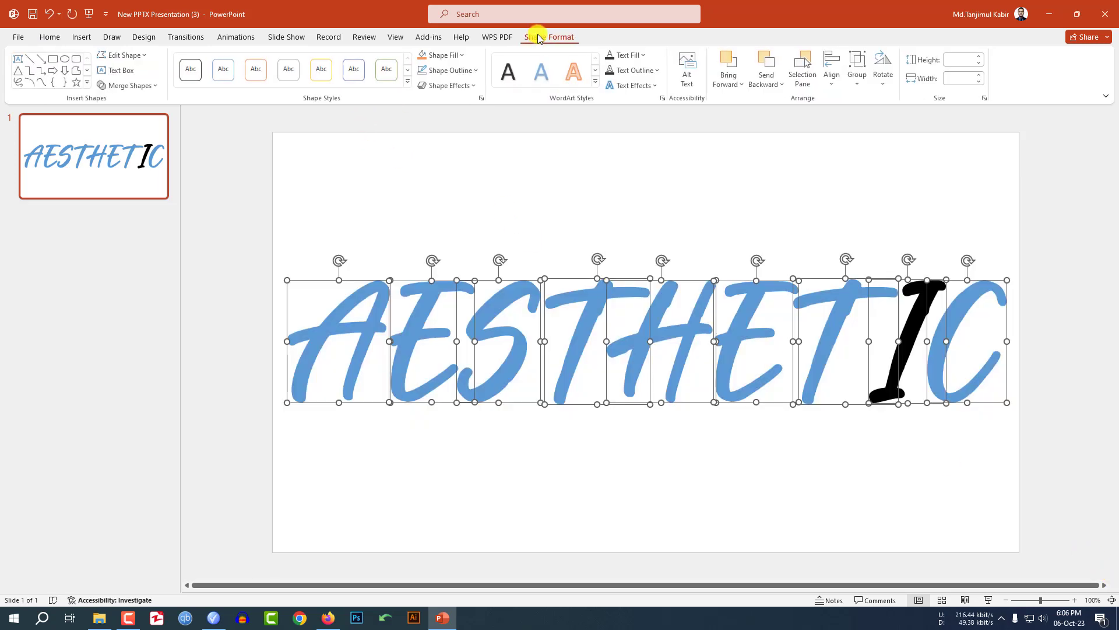
pyautogui.click(468, 85)
pyautogui.moveTo(471, 127)
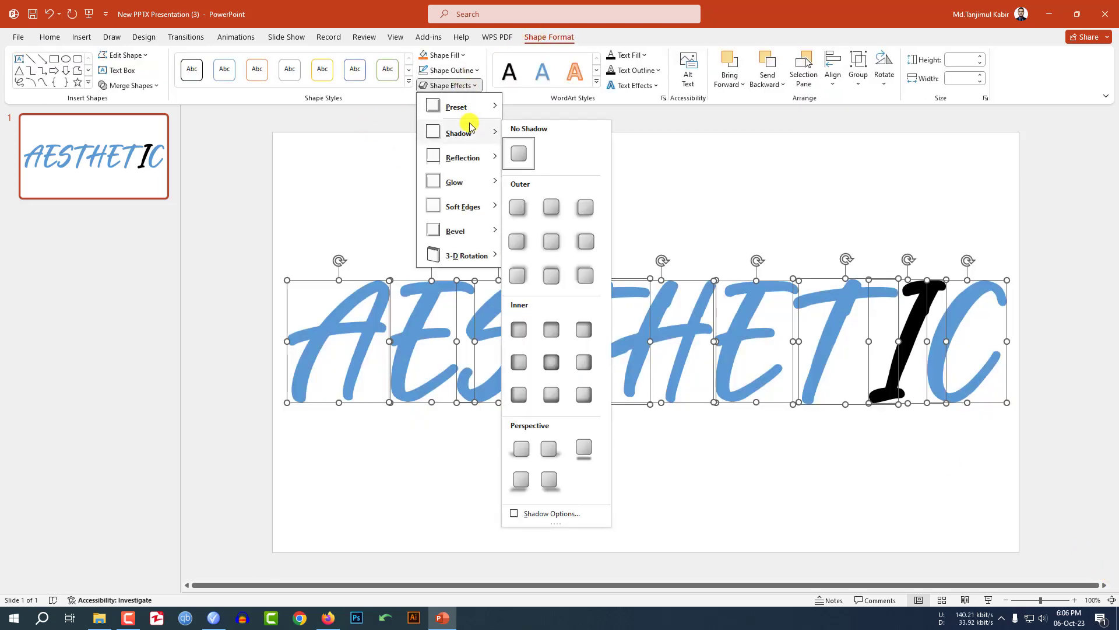
pyautogui.click(551, 241)
pyautogui.click(708, 489)
pyautogui.scroll(-3, 648, 429)
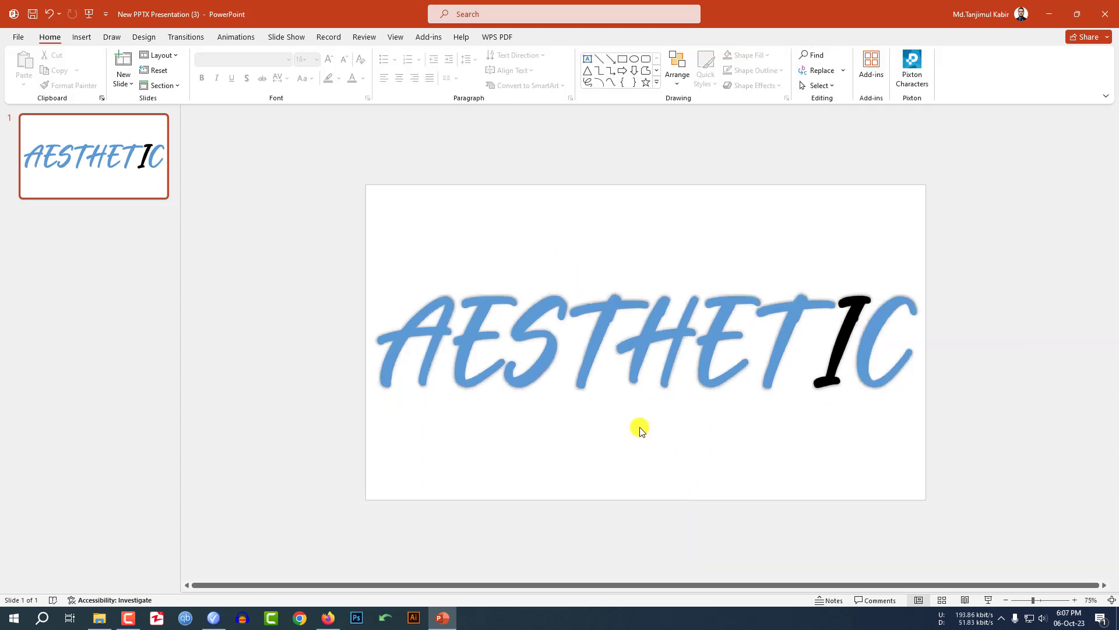
pyautogui.click(434, 339)
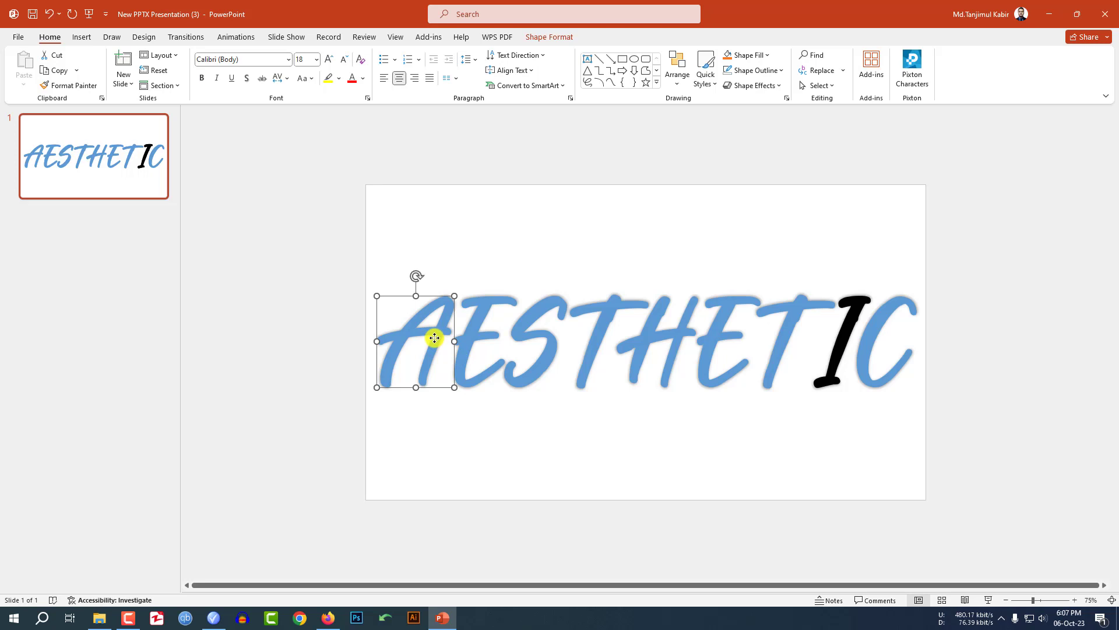
# Step: Fill the letter A with the 5101327 photo from Saved Pictures
pyautogui.rightClick(420, 325)
pyautogui.click(446, 308)
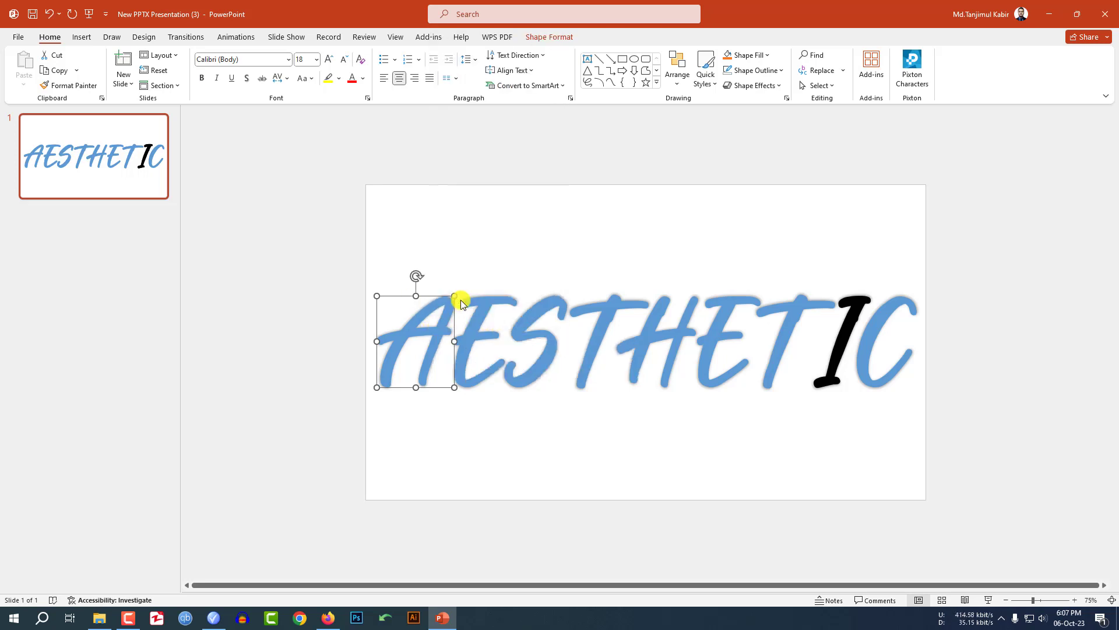
pyautogui.click(993, 185)
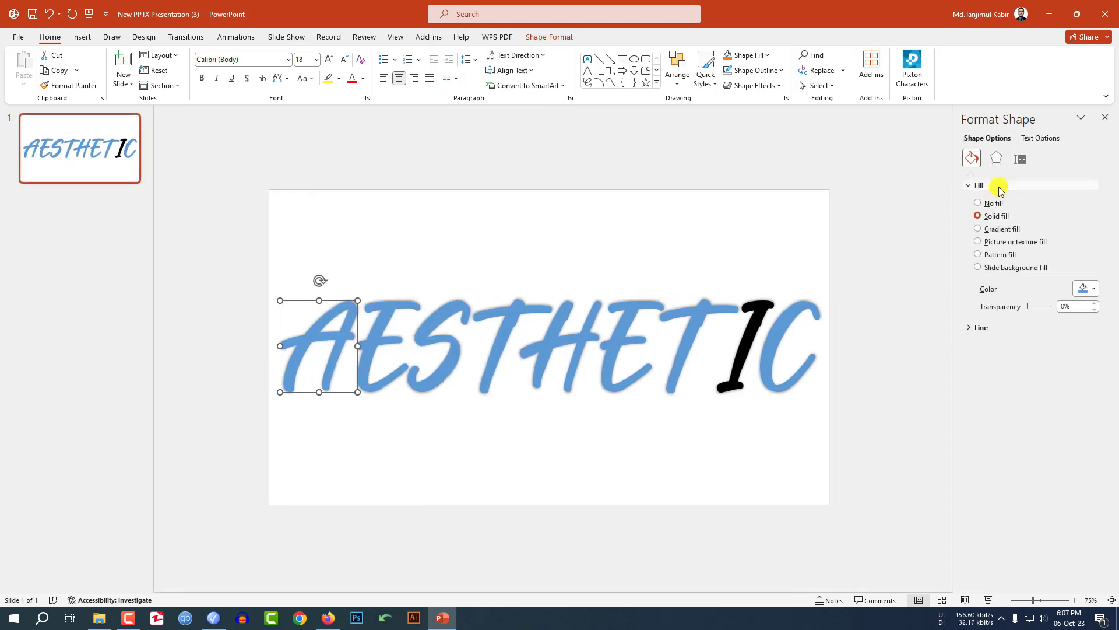
pyautogui.click(1015, 244)
pyautogui.click(998, 300)
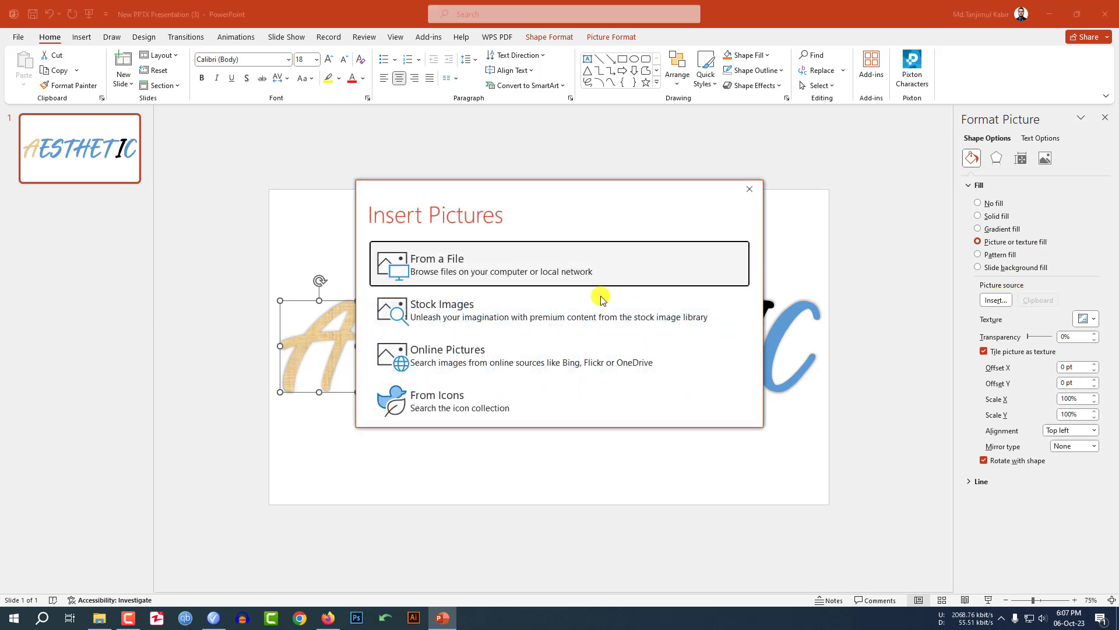
pyautogui.moveTo(476, 209); pyautogui.dragTo(699, 204)
pyautogui.click(729, 247)
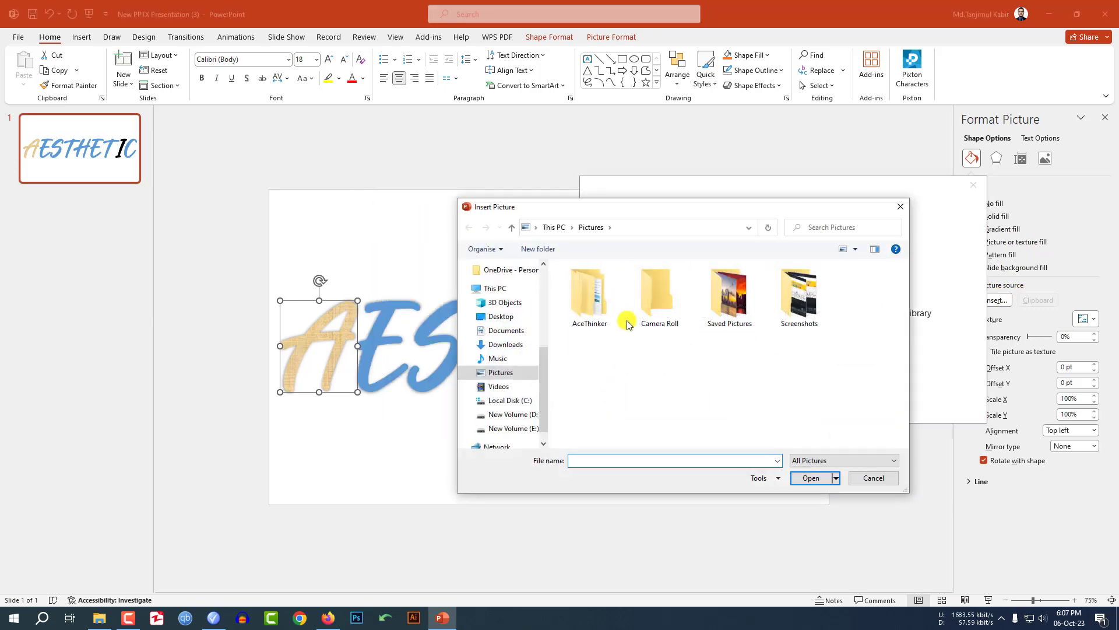
pyautogui.doubleClick(720, 318)
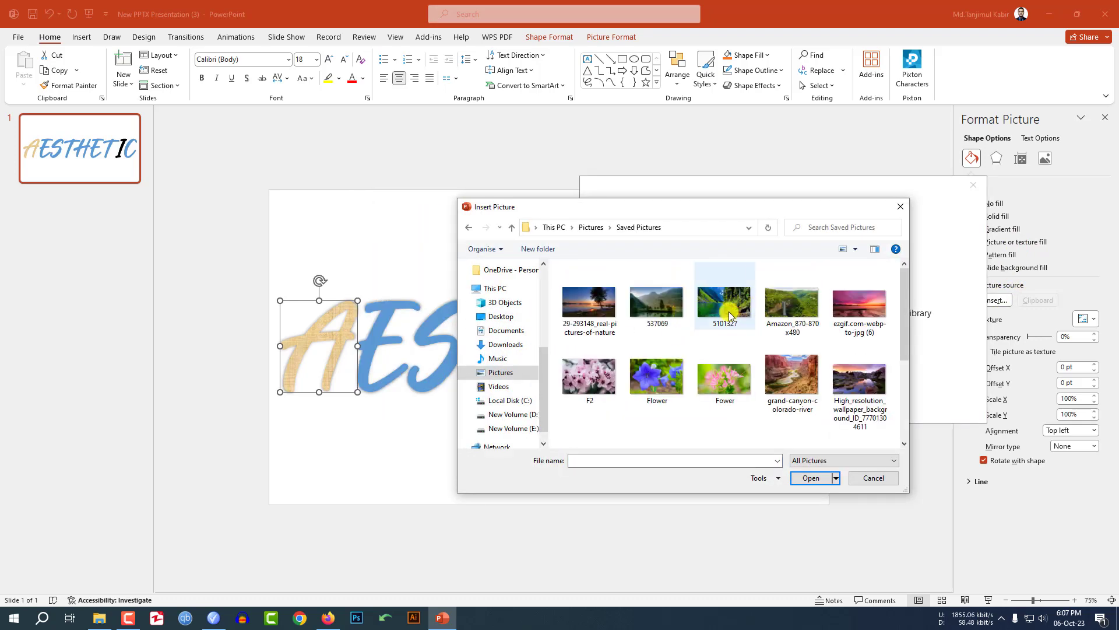
pyautogui.doubleClick(727, 309)
# Step: Fill the first E with the 29-293148_real-pictures-of-nature photo
pyautogui.press('Tab')
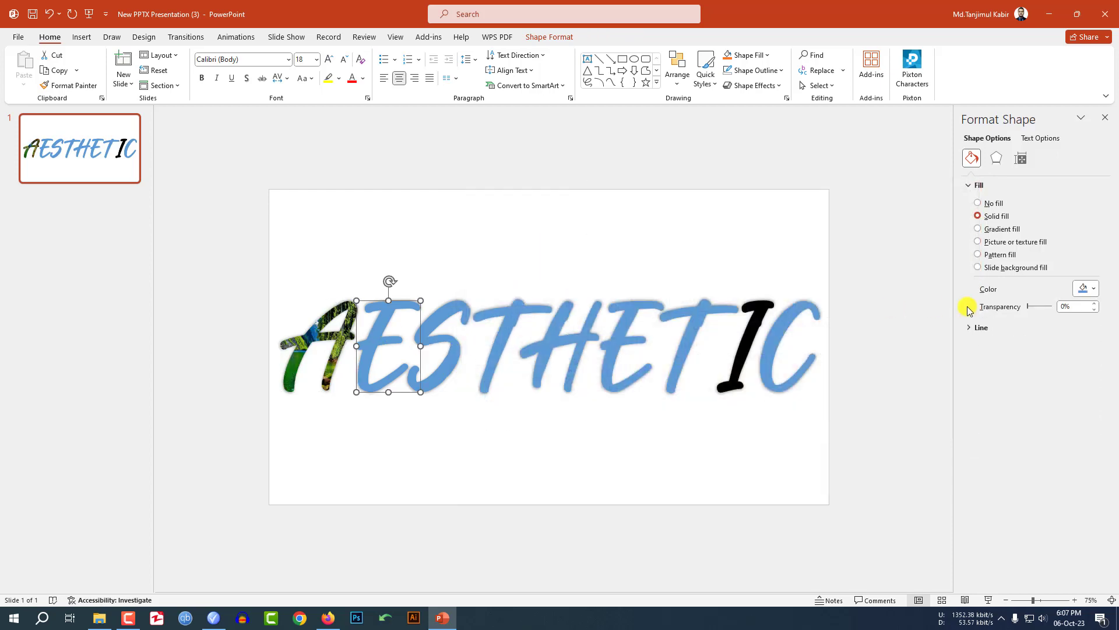
pyautogui.click(989, 244)
pyautogui.click(995, 300)
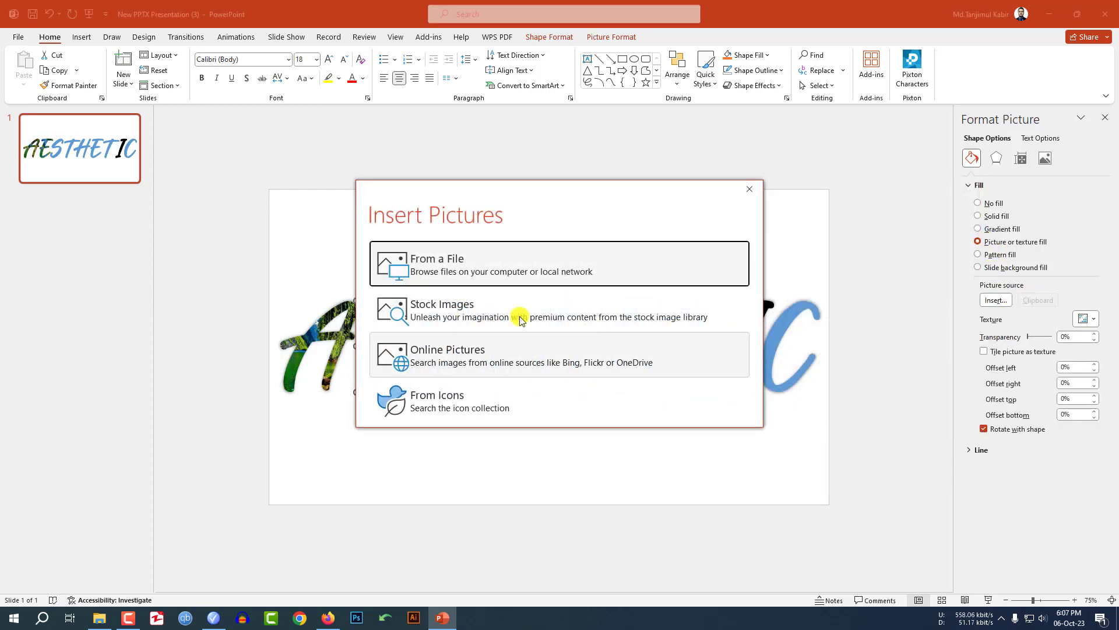
pyautogui.click(502, 269)
pyautogui.doubleClick(589, 303)
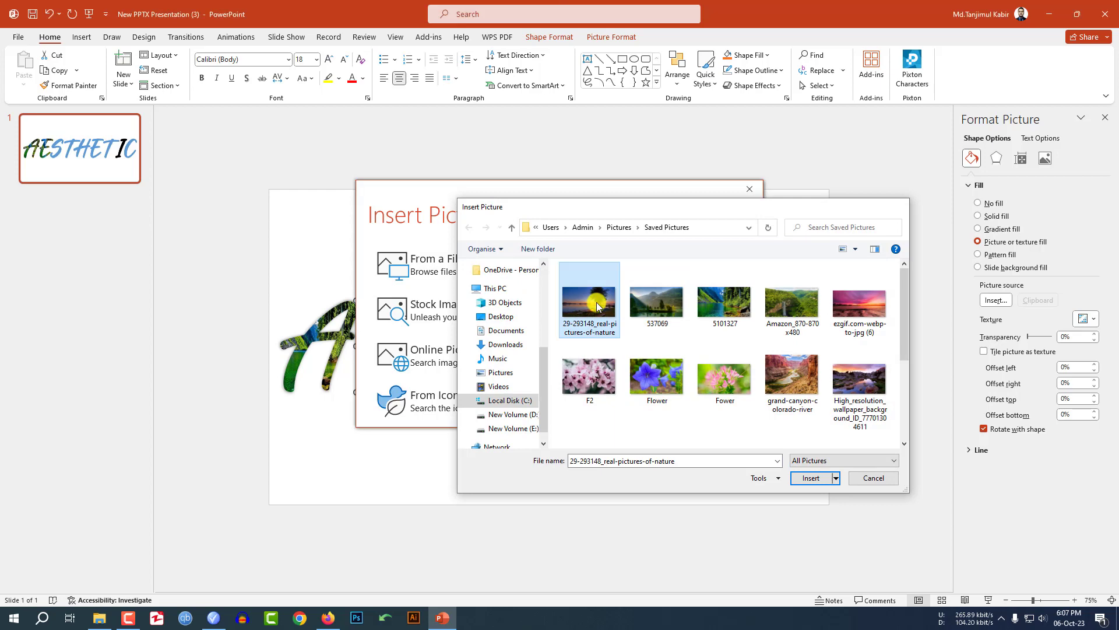
# Step: Fill the blue S with a flower photo
pyautogui.click(451, 350)
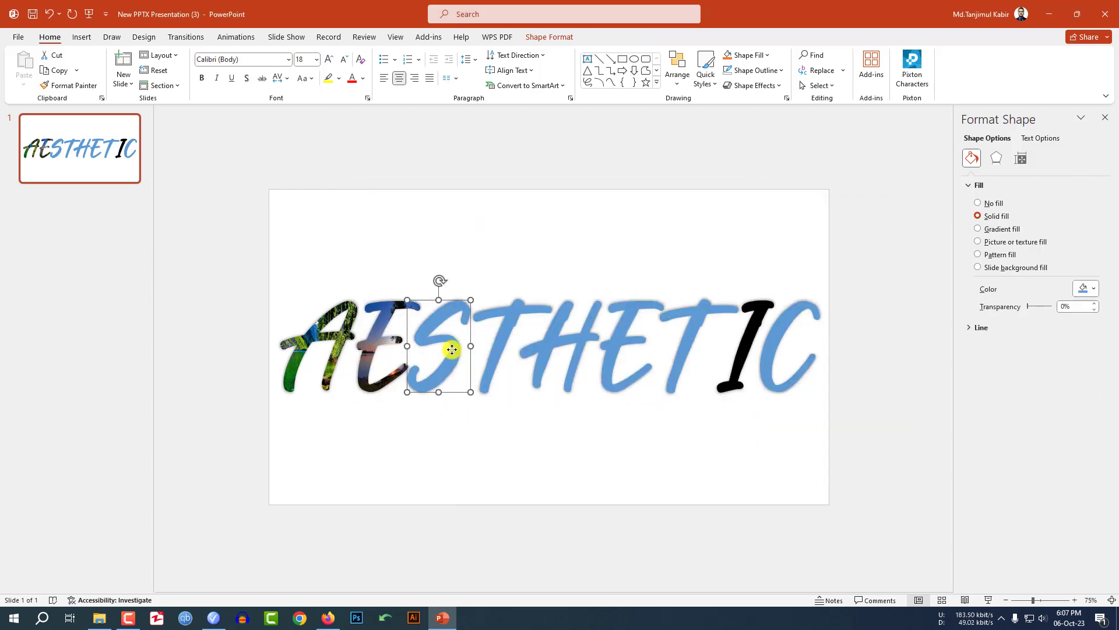
pyautogui.click(987, 242)
pyautogui.click(997, 299)
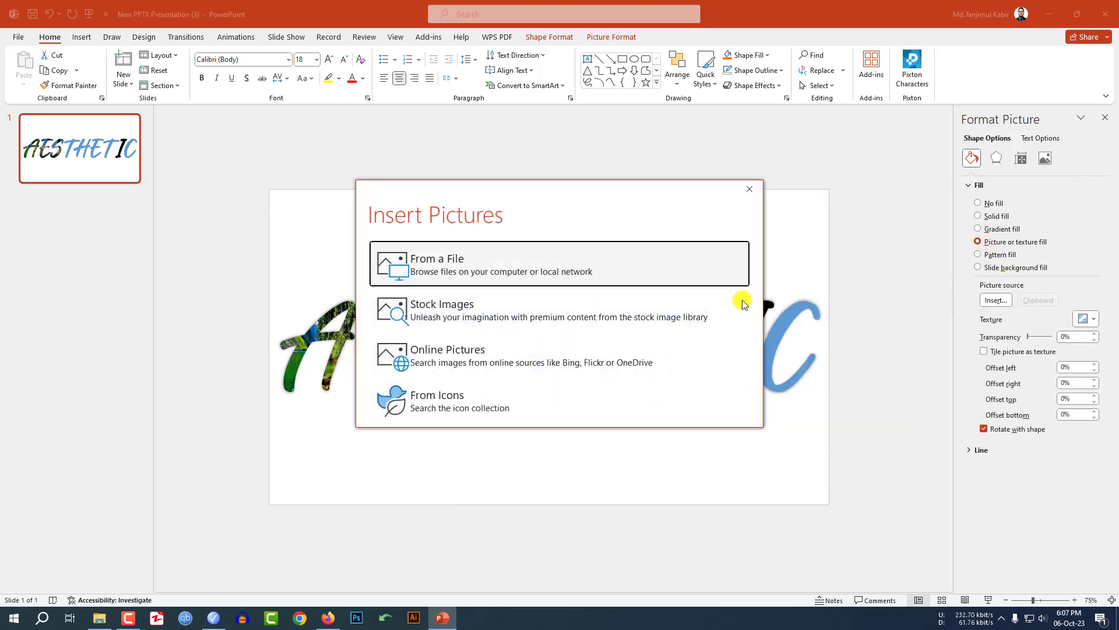
pyautogui.click(639, 260)
pyautogui.doubleClick(711, 312)
pyautogui.click(500, 337)
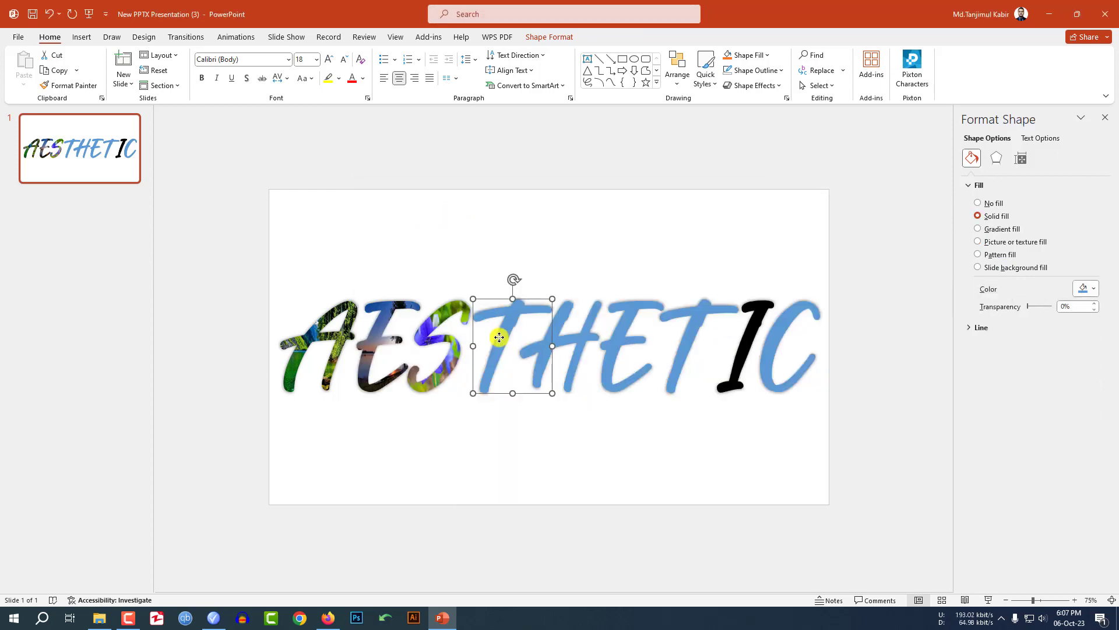
# Step: Fill the T with the pink F2 blossom photo
pyautogui.click(984, 245)
pyautogui.click(996, 300)
pyautogui.click(509, 271)
pyautogui.doubleClick(601, 375)
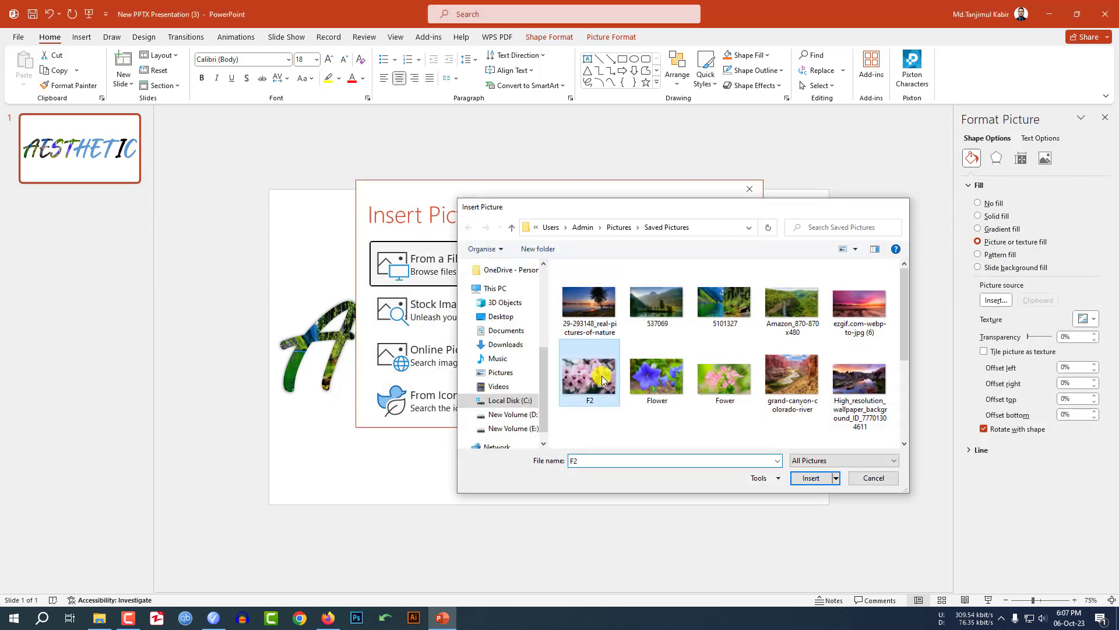
# Step: Set the second E to a picture fill and browse computer files for its photo
pyautogui.click(613, 349)
pyautogui.click(977, 243)
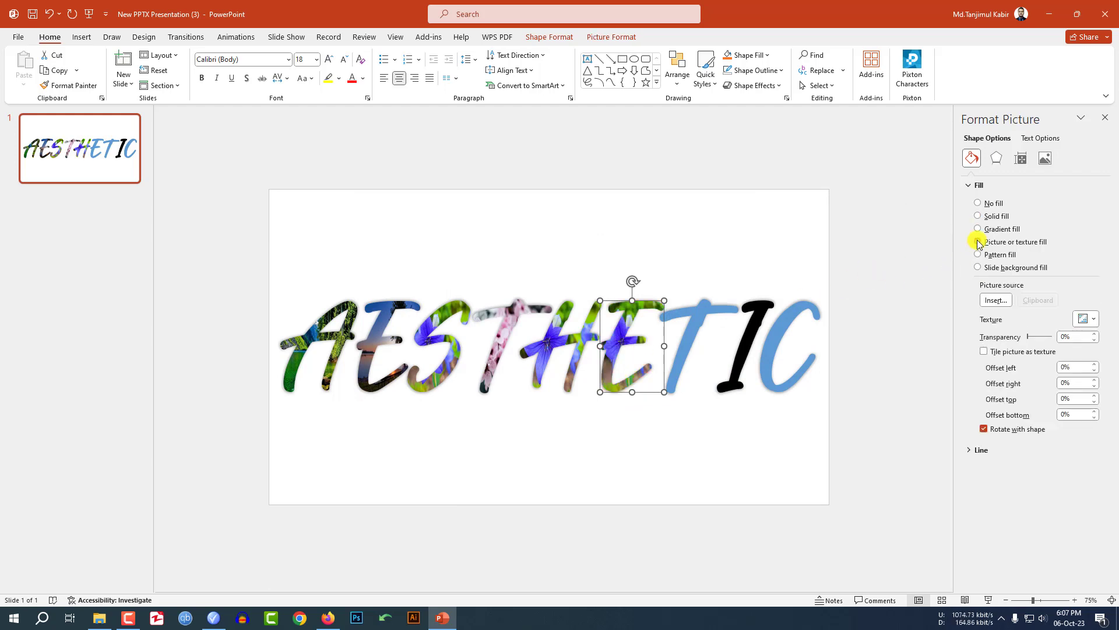
pyautogui.click(997, 300)
pyautogui.click(499, 263)
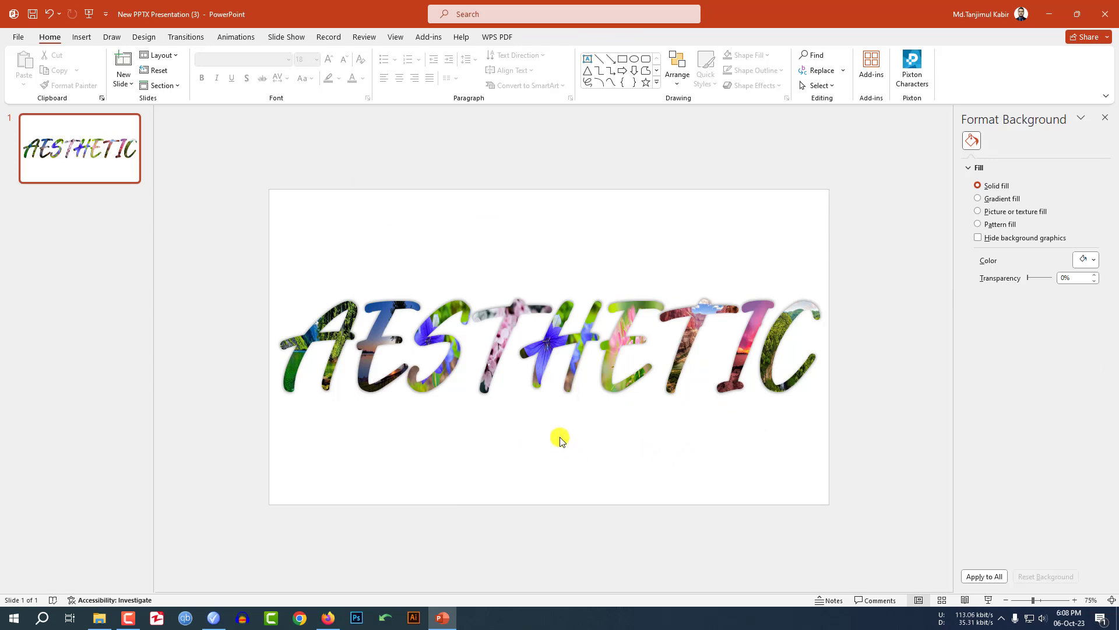
# Step: Group all the letters, then make the word slightly taller and narrower and re-centre it
pyautogui.hotkey('ctrl', 'a')
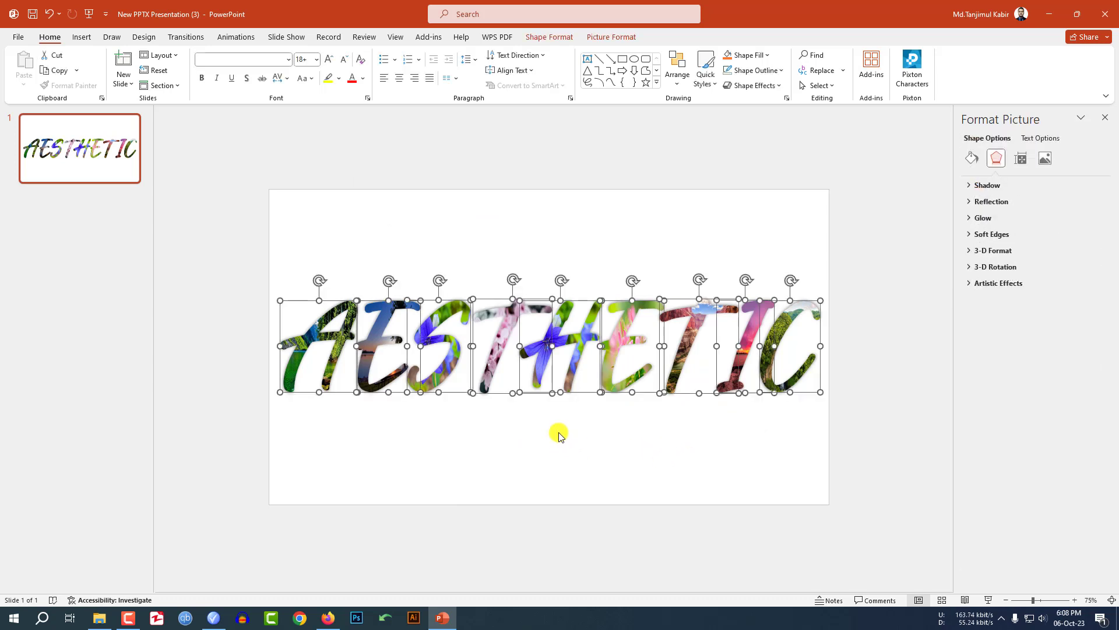
pyautogui.hotkey('ctrl', 'g')
pyautogui.moveTo(548, 396); pyautogui.dragTo(550, 428)
pyautogui.moveTo(566, 361); pyautogui.dragTo(571, 353)
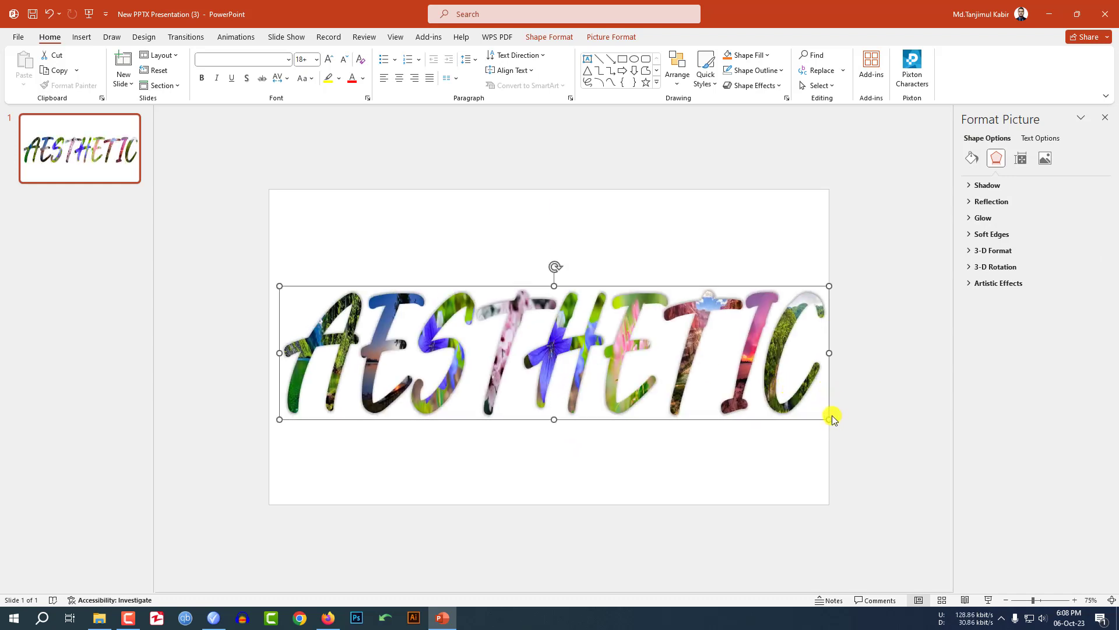
pyautogui.moveTo(829, 417); pyautogui.dragTo(803, 415)
pyautogui.moveTo(602, 360); pyautogui.dragTo(614, 364)
# Step: Ungroup the word back into separate letters and deselect them
pyautogui.moveTo(707, 452)
pyautogui.click(762, 485)
pyautogui.click(736, 461)
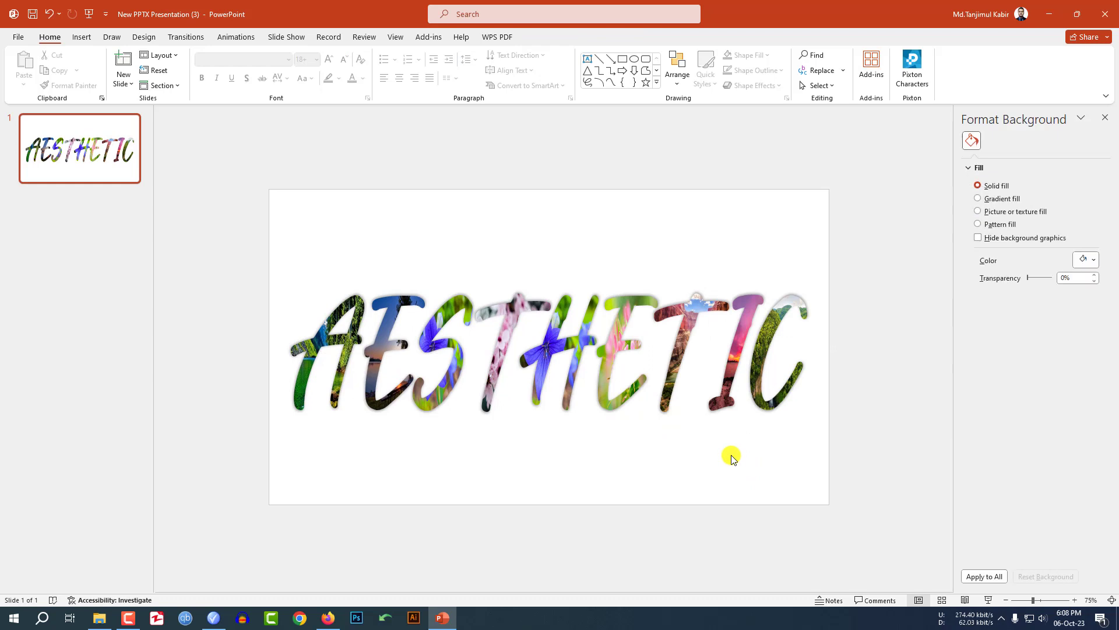
# Step: Duplicate the slide and draw a rectangle covering the letter A
pyautogui.rightClick(100, 164)
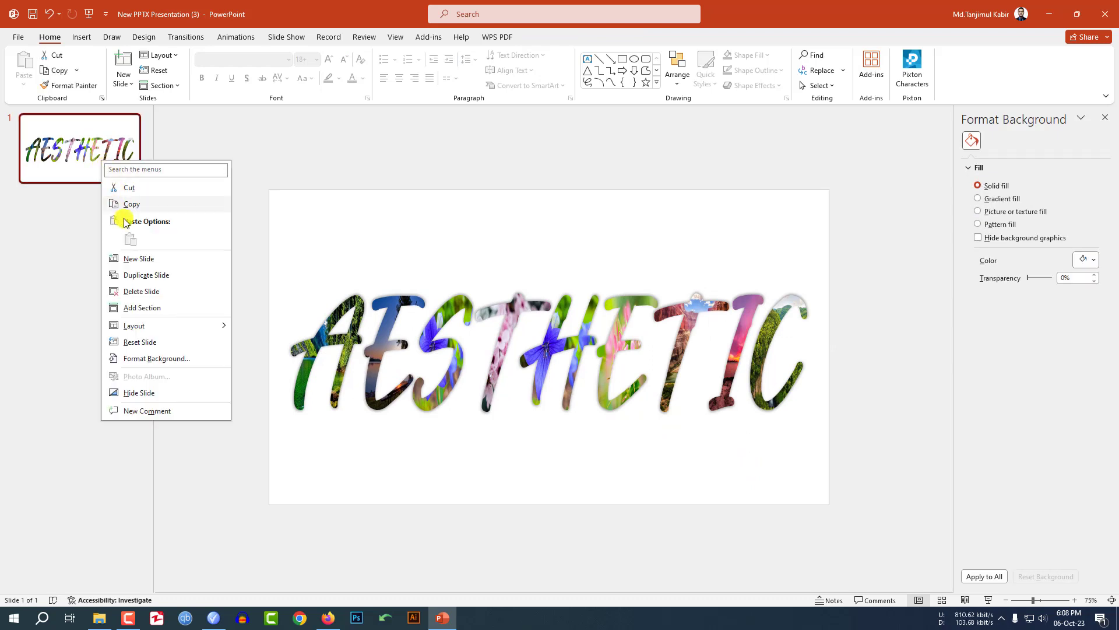
pyautogui.click(136, 277)
pyautogui.click(81, 37)
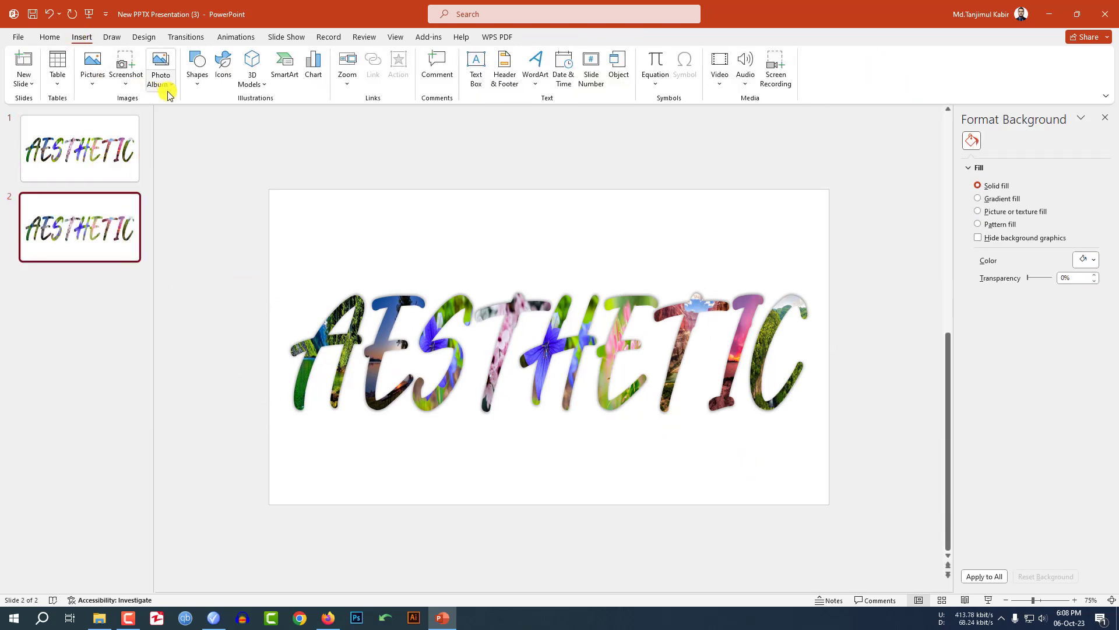
pyautogui.click(198, 87)
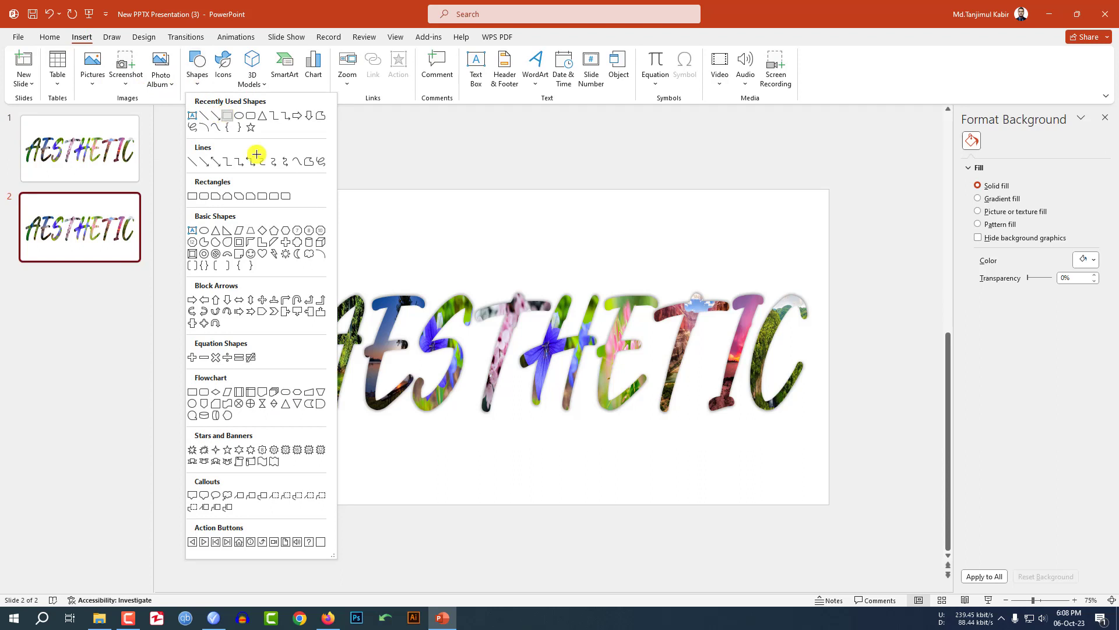
pyautogui.click(225, 115)
pyautogui.moveTo(252, 272); pyautogui.dragTo(364, 426)
# Step: Give the rectangle a white fill with no outline and send it to back
pyautogui.click(446, 70)
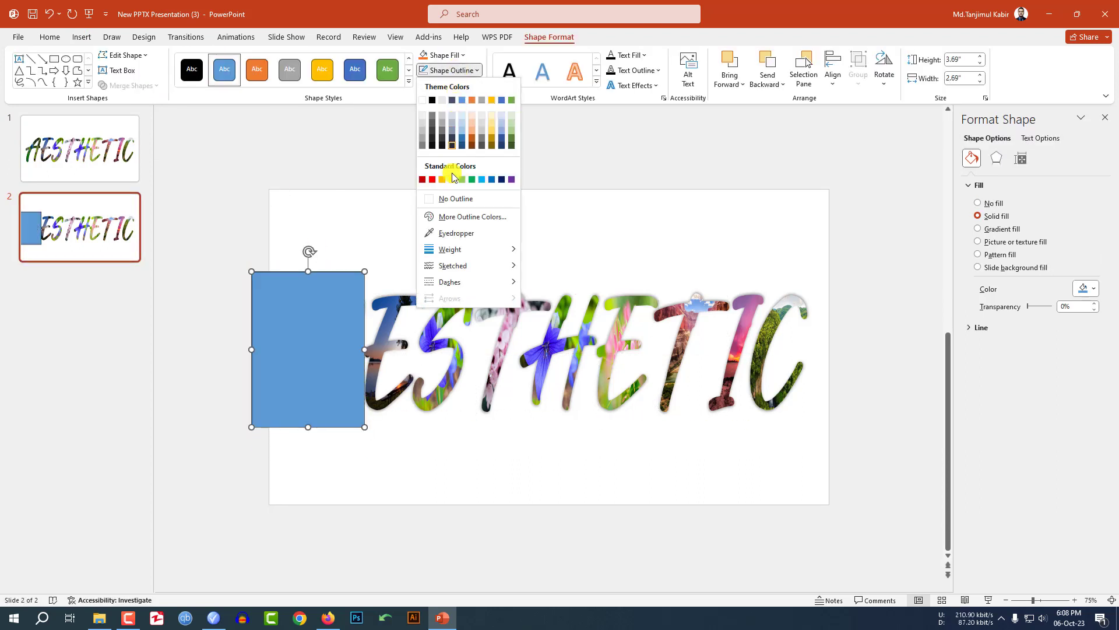
pyautogui.click(451, 196)
pyautogui.click(443, 55)
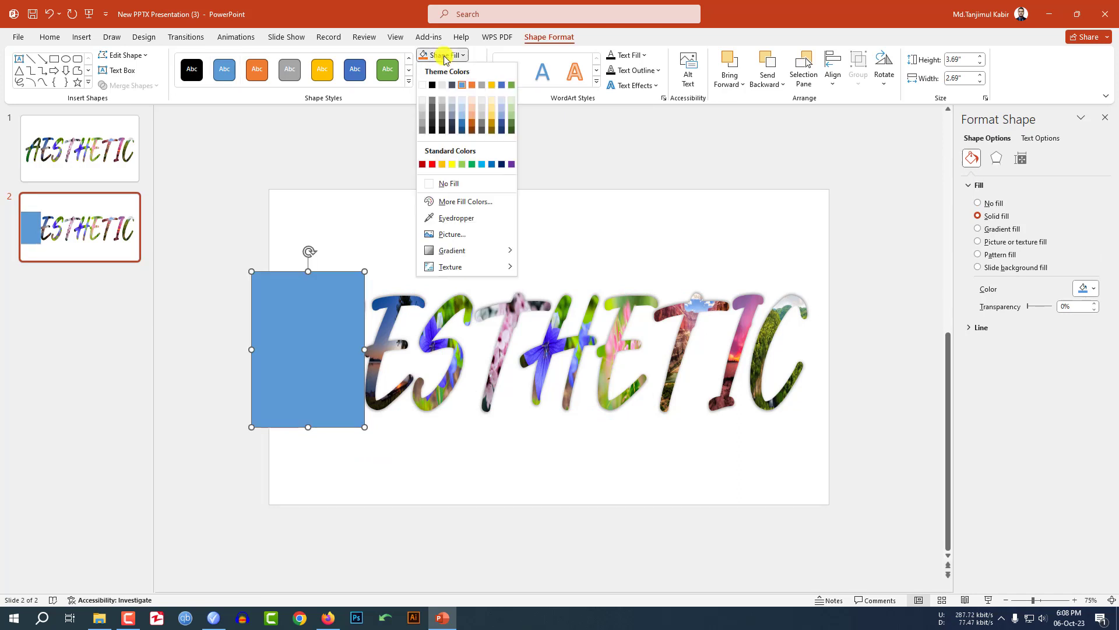
pyautogui.click(422, 86)
pyautogui.rightClick(319, 336)
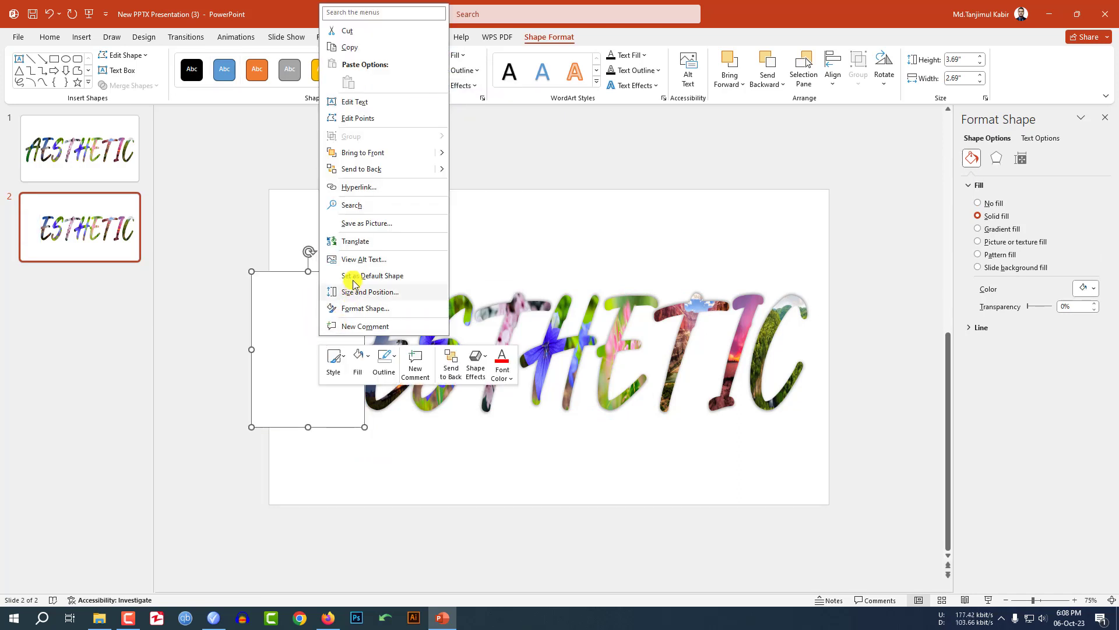
pyautogui.click(369, 170)
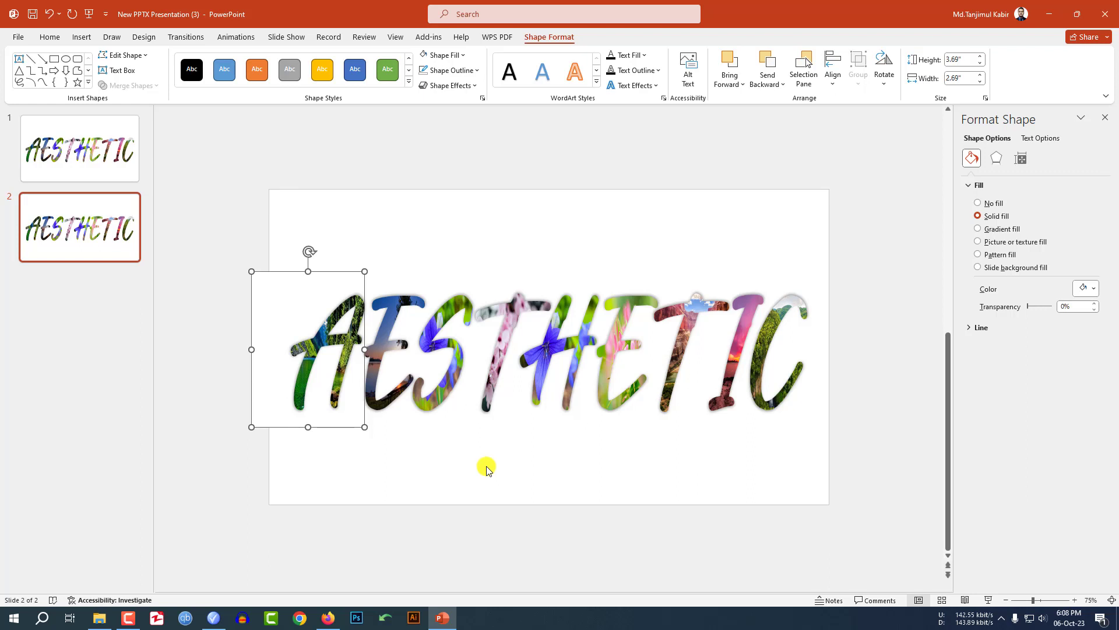
pyautogui.click(444, 358)
# Step: Drag the S, T, H, E, second T and I letters onto the A
pyautogui.moveTo(444, 359); pyautogui.dragTo(388, 355)
pyautogui.moveTo(510, 361); pyautogui.dragTo(364, 357)
pyautogui.moveTo(554, 354); pyautogui.dragTo(393, 348)
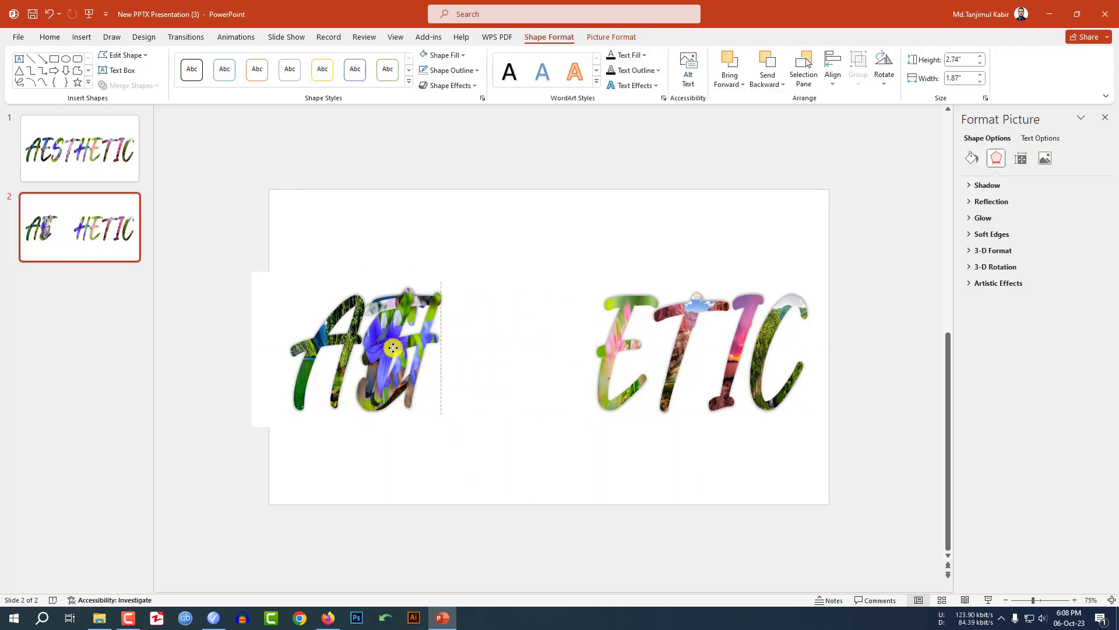
pyautogui.moveTo(618, 347); pyautogui.dragTo(396, 348)
pyautogui.moveTo(703, 343); pyautogui.dragTo(418, 345)
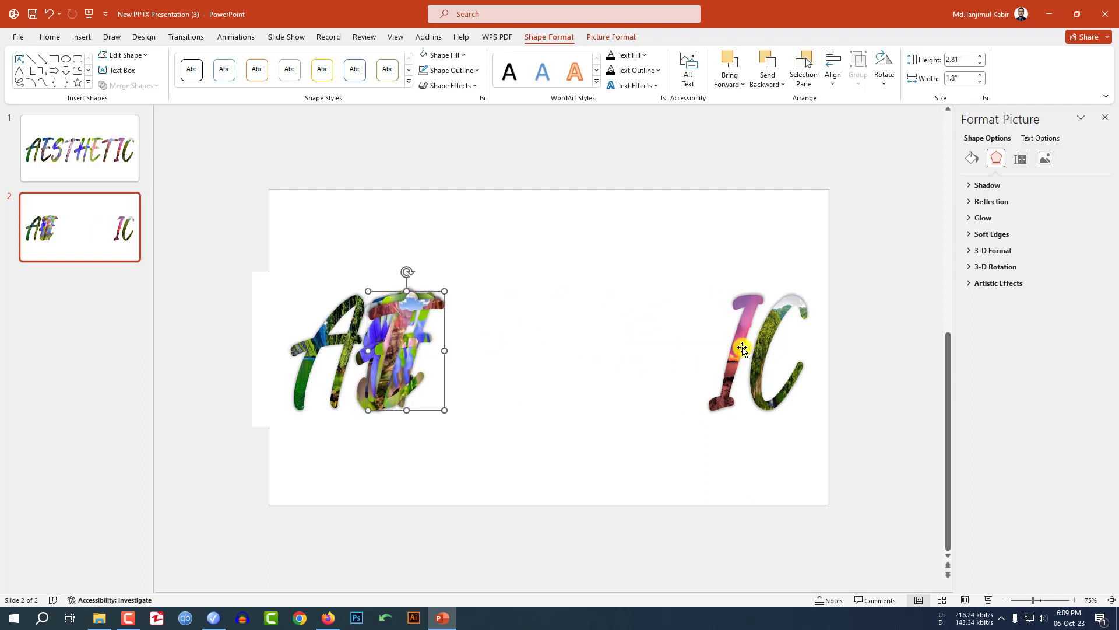
pyautogui.moveTo(736, 349); pyautogui.dragTo(376, 341)
# Step: Align the stacked letters on the A and send them behind it
pyautogui.moveTo(325, 192); pyautogui.dragTo(543, 498)
pyautogui.moveTo(406, 354); pyautogui.dragTo(332, 352)
pyautogui.rightClick(332, 352)
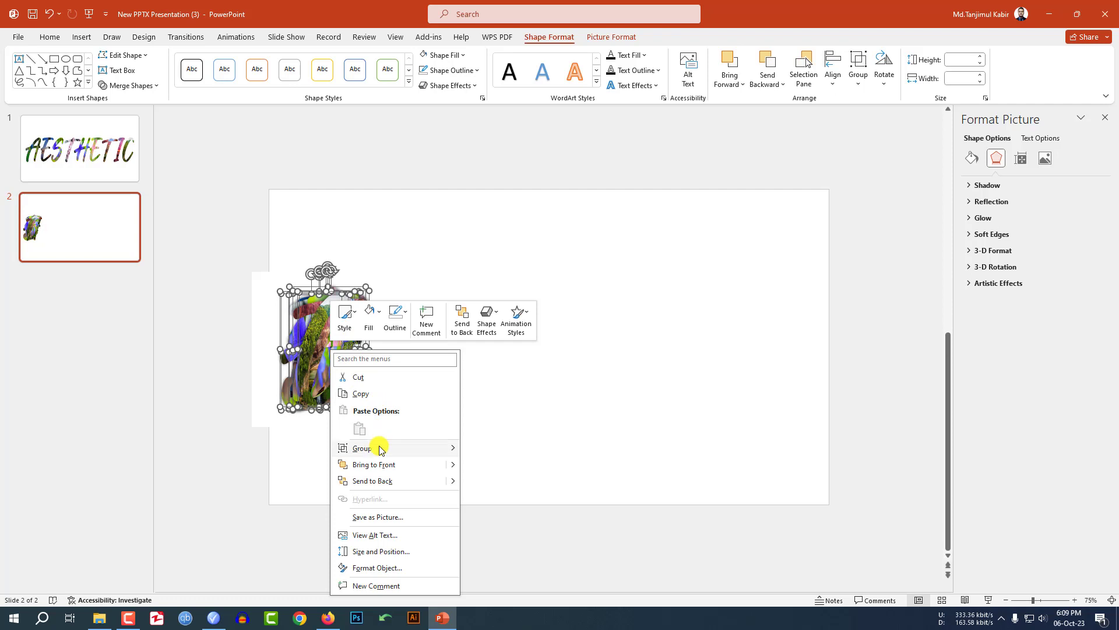
pyautogui.click(414, 481)
pyautogui.click(465, 382)
# Step: Move the A-only slide to first position and select the full AESTHETIC slide
pyautogui.press('pageup')
pyautogui.moveTo(96, 250); pyautogui.dragTo(96, 143)
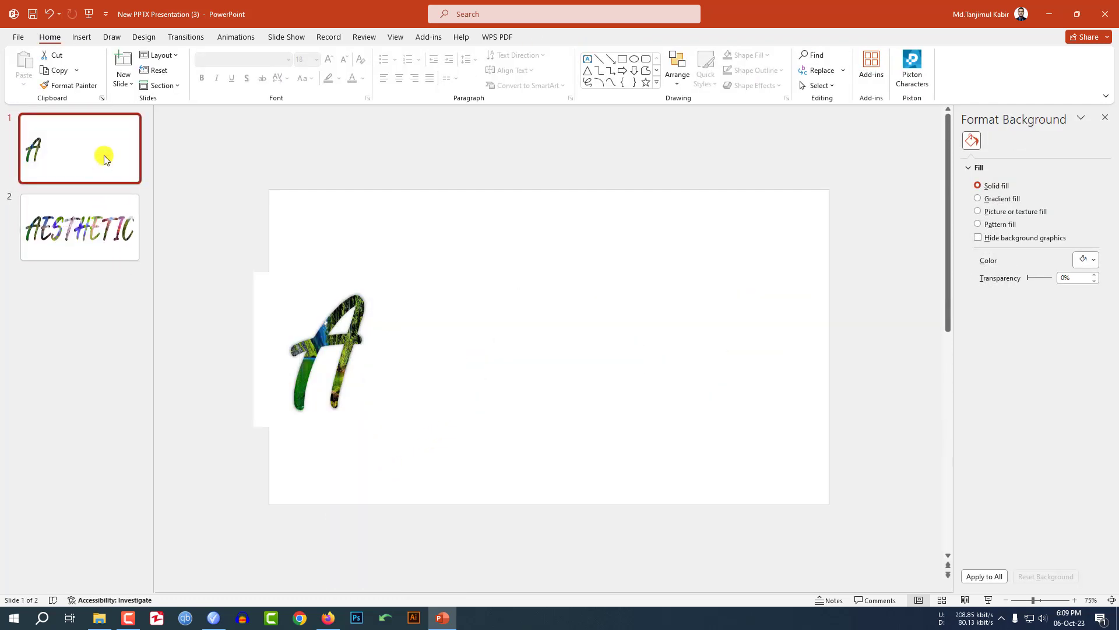
pyautogui.click(97, 227)
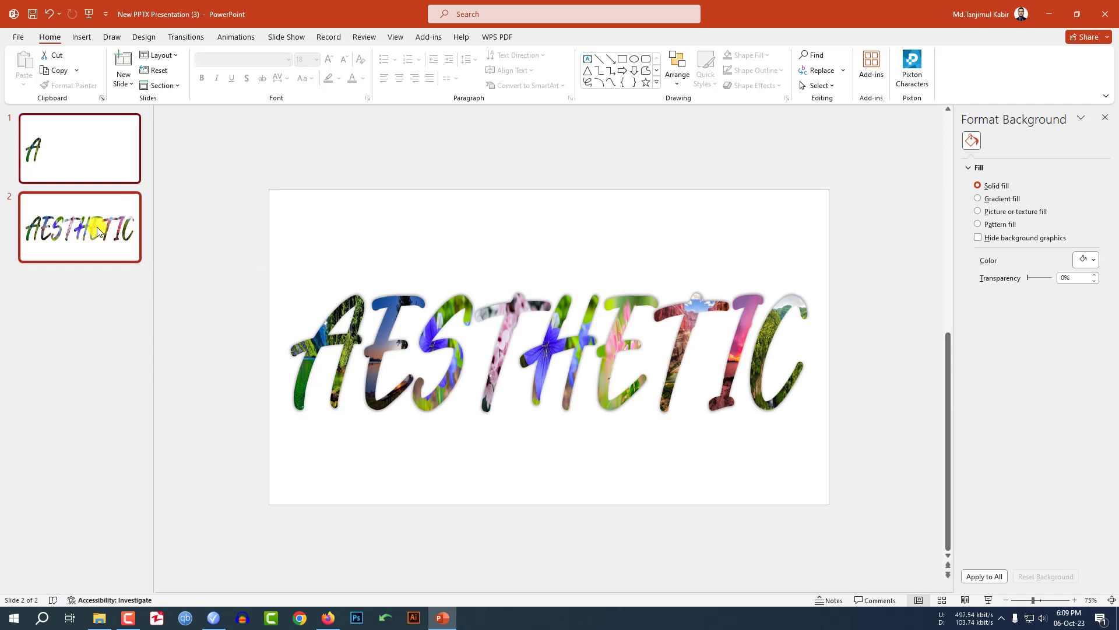
pyautogui.click(182, 38)
# Step: Apply Morph to slide 2 and play the slide show from the lone A slide
pyautogui.click(122, 81)
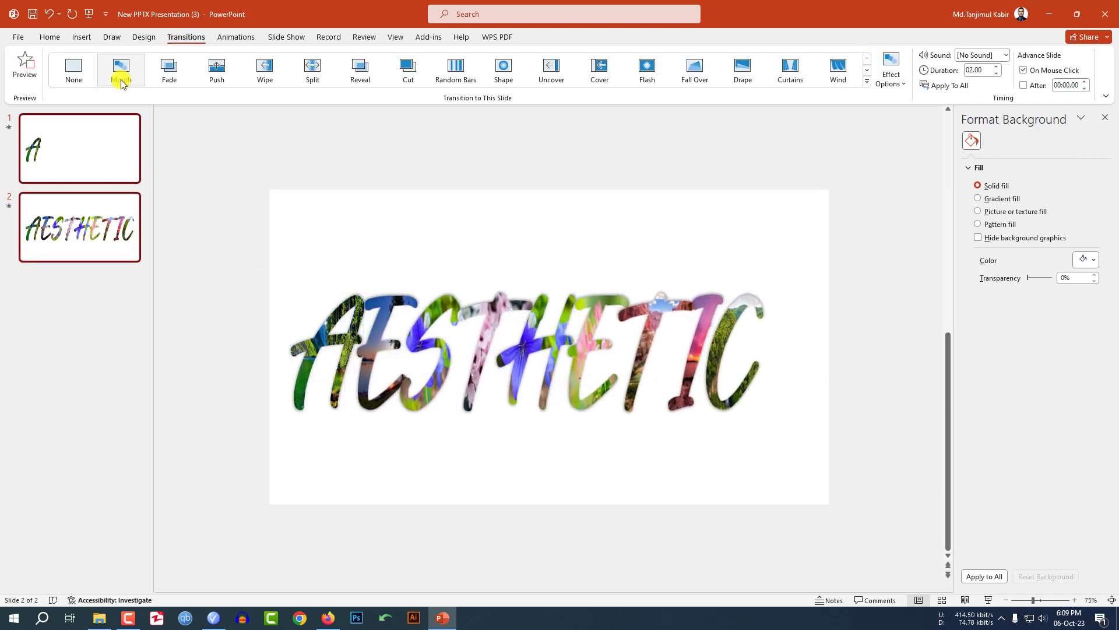
pyautogui.click(99, 142)
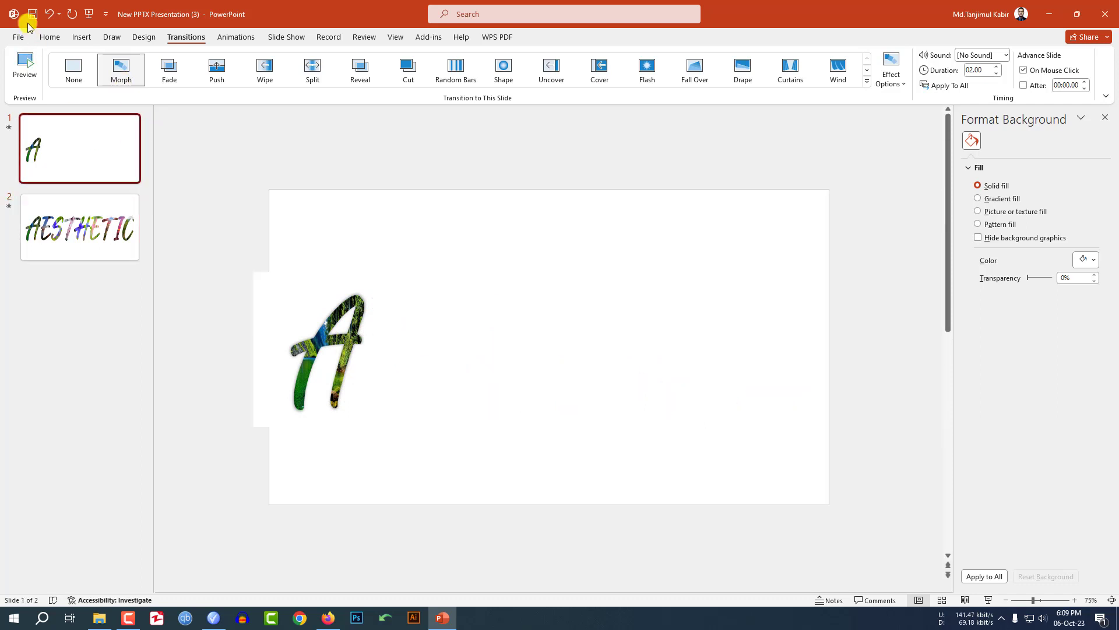
pyautogui.click(986, 600)
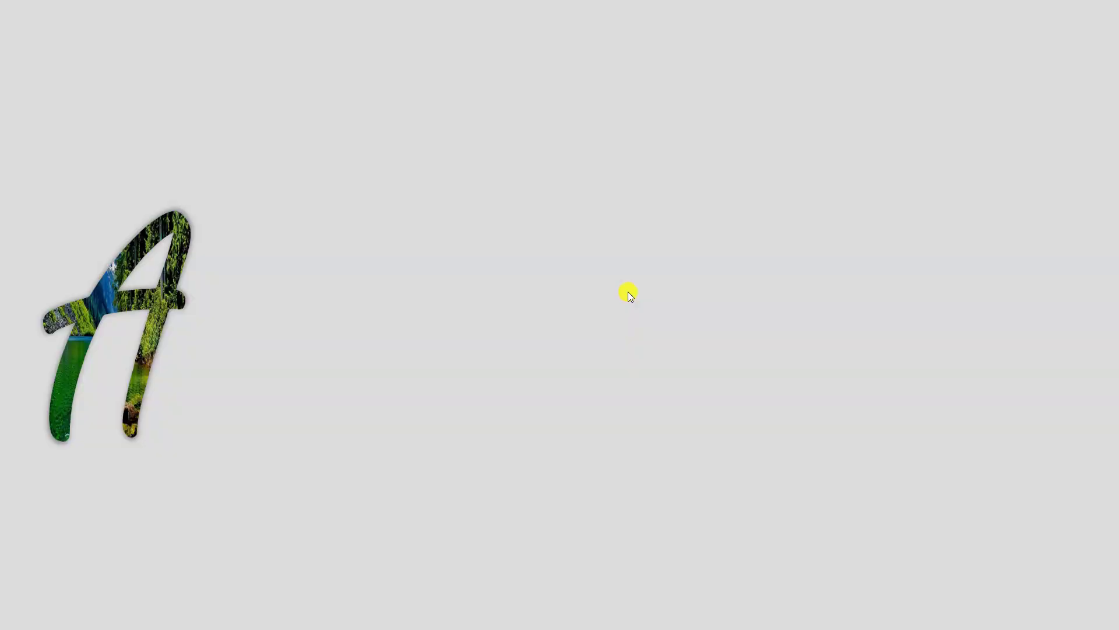